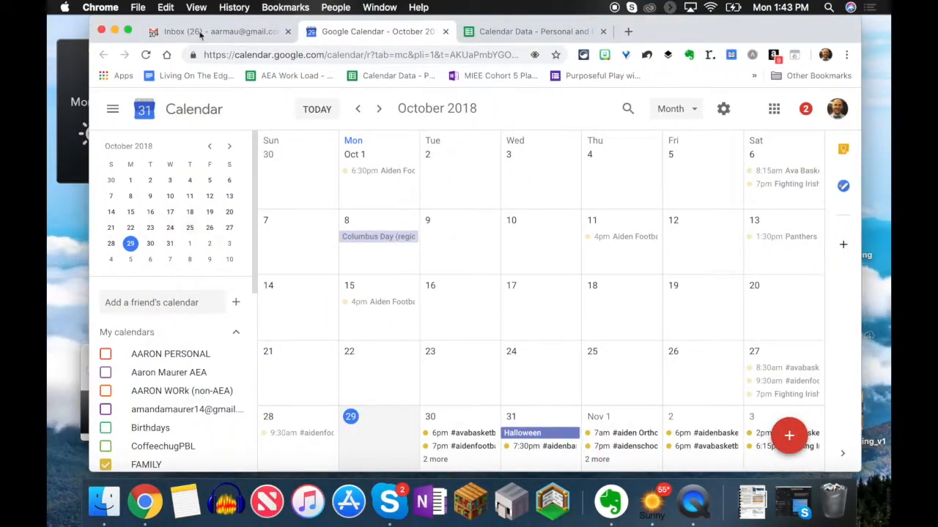
# Make the calendar window full screen and advance the month view to November 2018
pyautogui.click(128, 33)
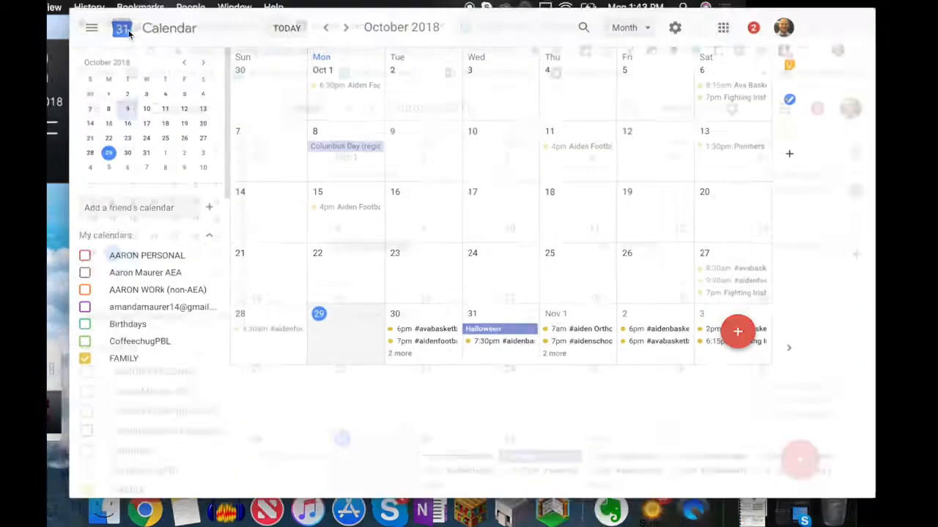
pyautogui.click(337, 22)
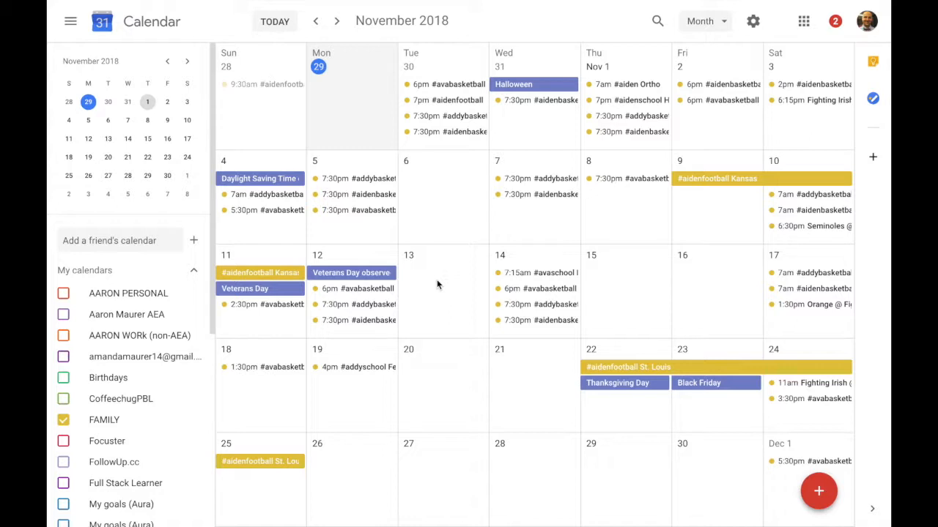
# Hide all the displayed calendars under My calendars and Other calendars except FAMILY
pyautogui.scroll(-5, 147, 393)
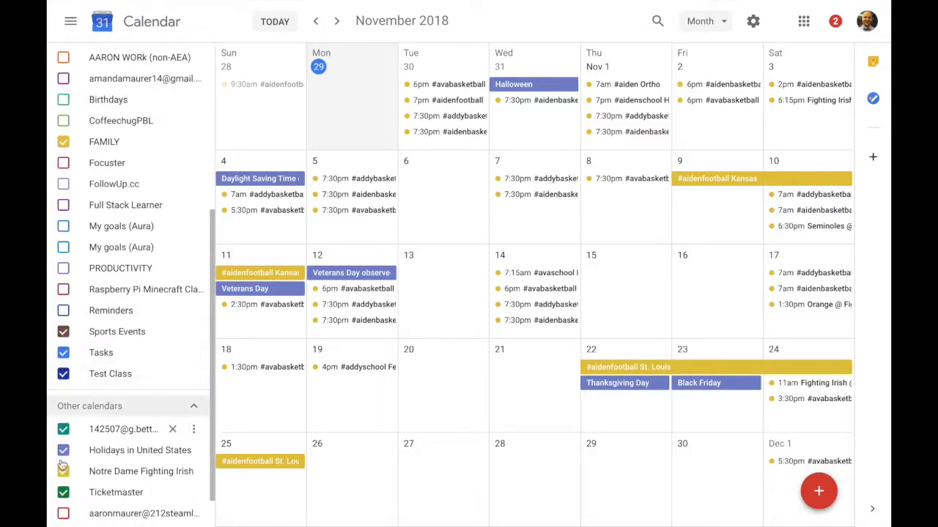
pyautogui.click(63, 494)
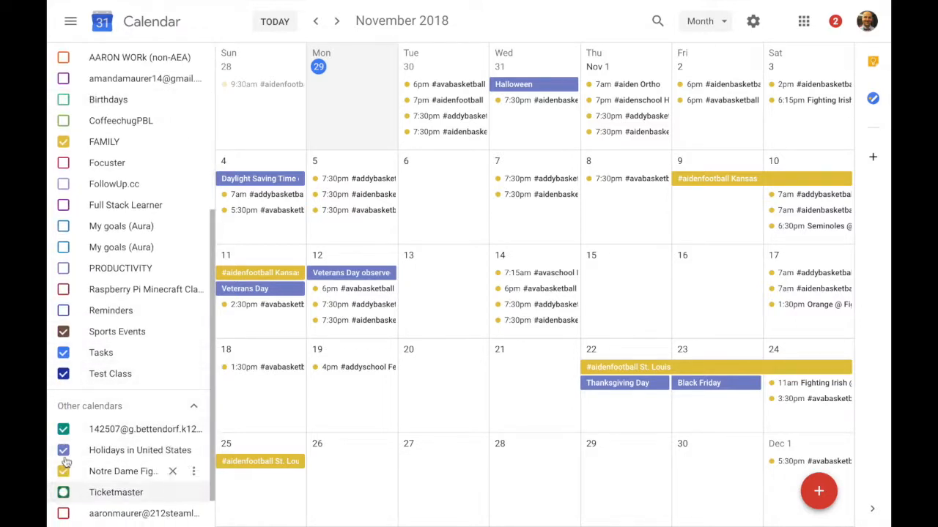
pyautogui.click(63, 471)
pyautogui.click(63, 449)
pyautogui.click(63, 430)
pyautogui.click(63, 374)
pyautogui.click(63, 352)
pyautogui.click(63, 331)
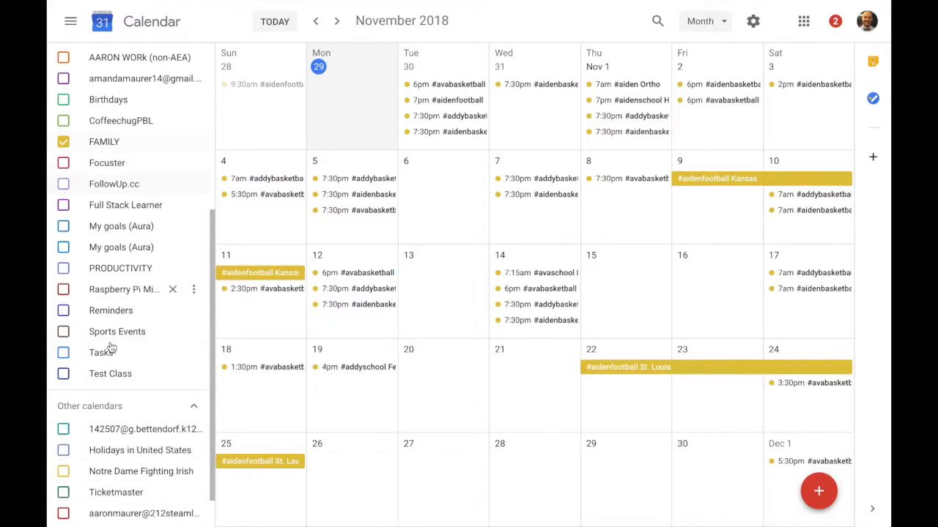
pyautogui.scroll(5, 110, 352)
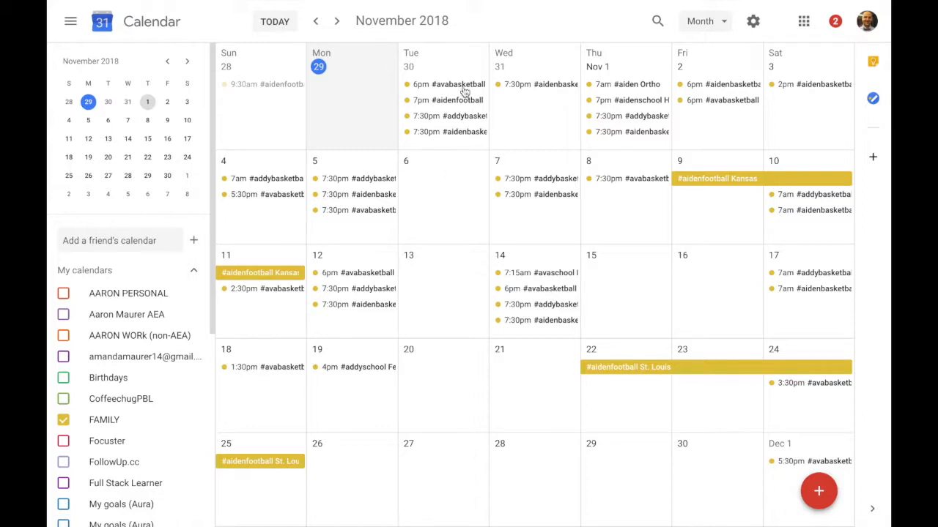
# Change the calendar from Month to Day view for November 1
pyautogui.click(707, 22)
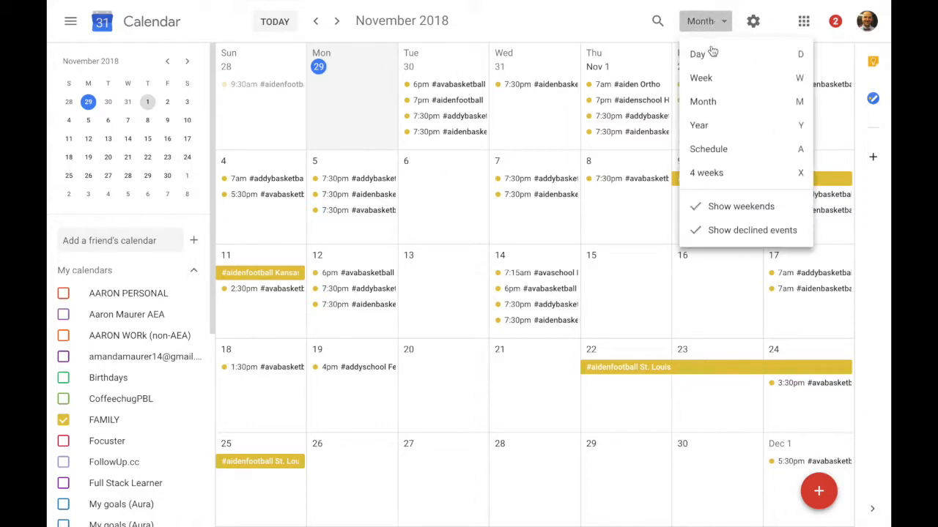
pyautogui.click(712, 55)
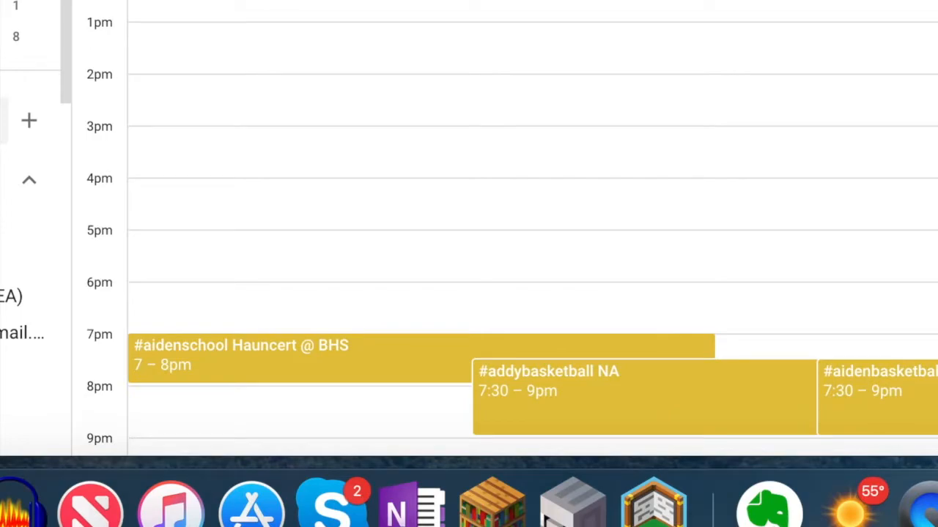
# Switch to the Notes app and create a new note titled "Family Calendar", leaving a blank line under the title
pyautogui.click(187, 502)
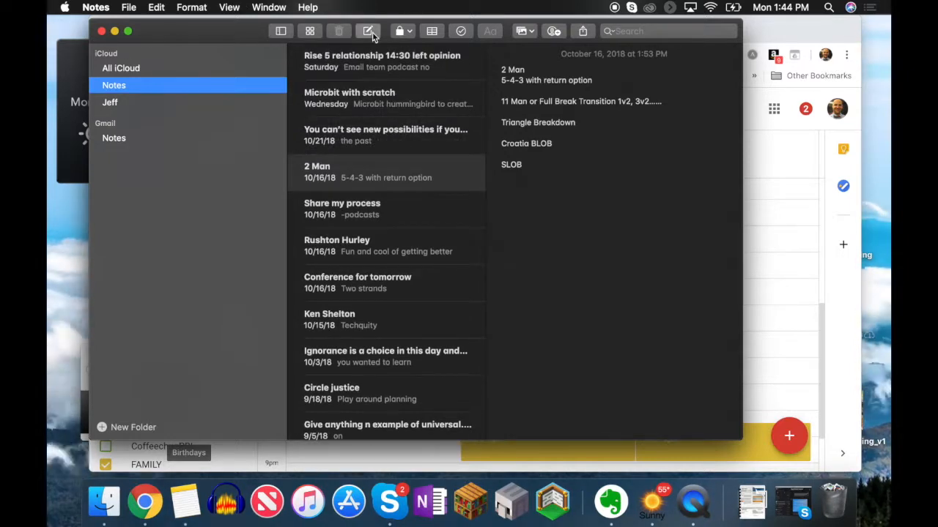
pyautogui.click(367, 31)
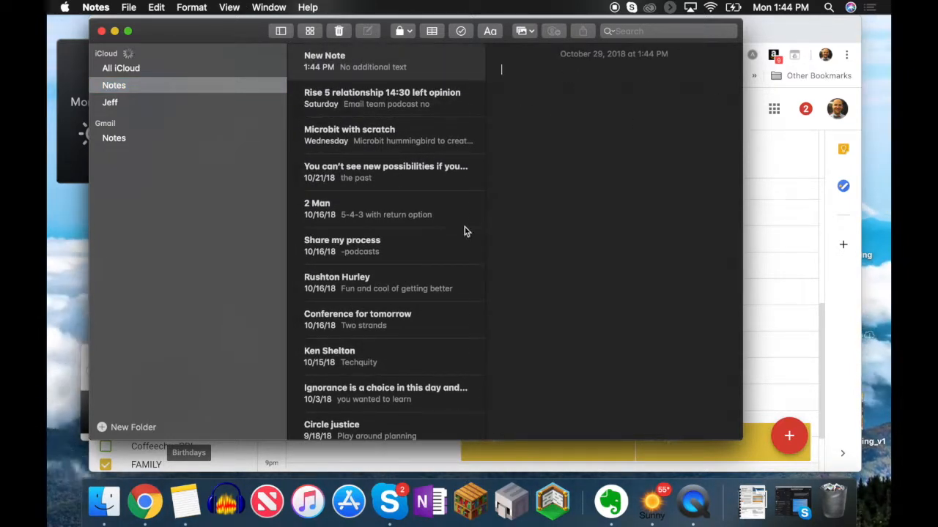
pyautogui.click(281, 32)
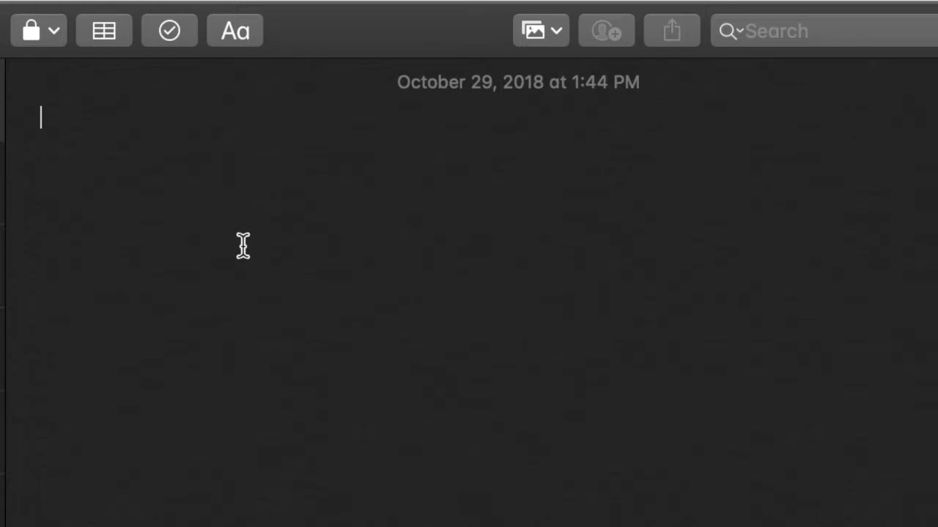
pyautogui.write('Famil')
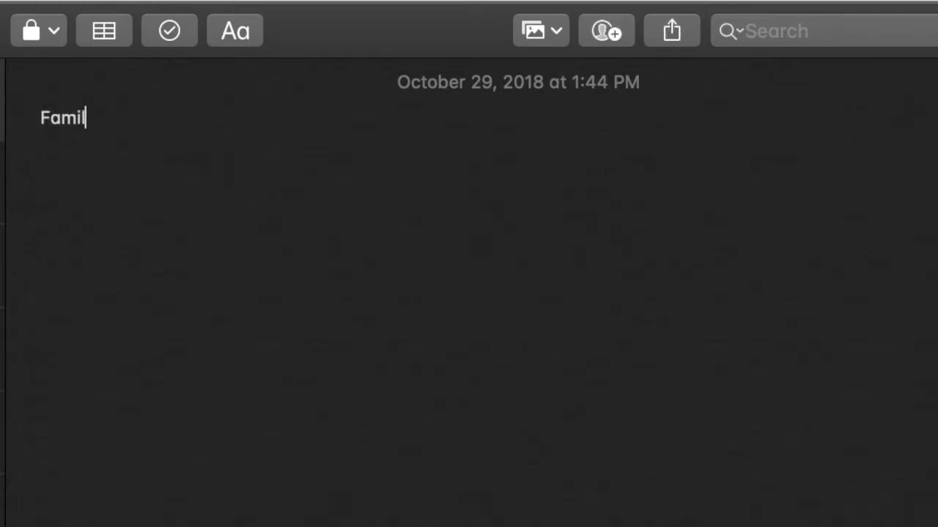
pyautogui.write('y Calendar')
pyautogui.press('Return')
pyautogui.press('Return')
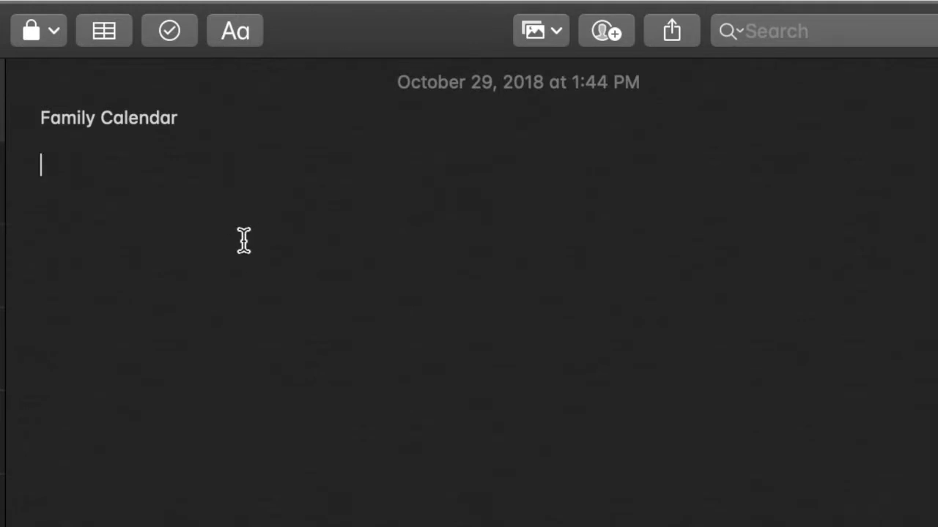
# List three lowercase hashtags on separate lines, each combining one child's first name with "basketball", and leave a blank line below
pyautogui.write('#avabasketball')
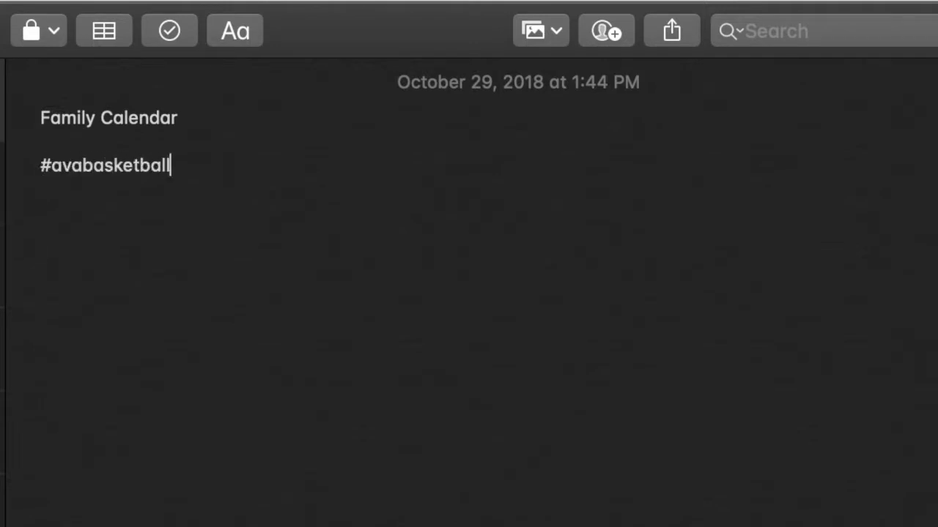
pyautogui.press('Return')
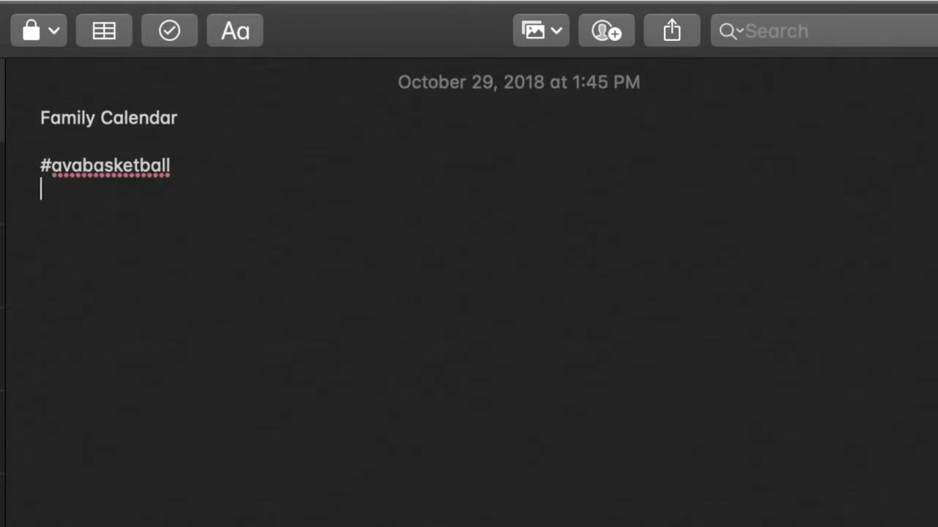
pyautogui.write('#addybaskd')
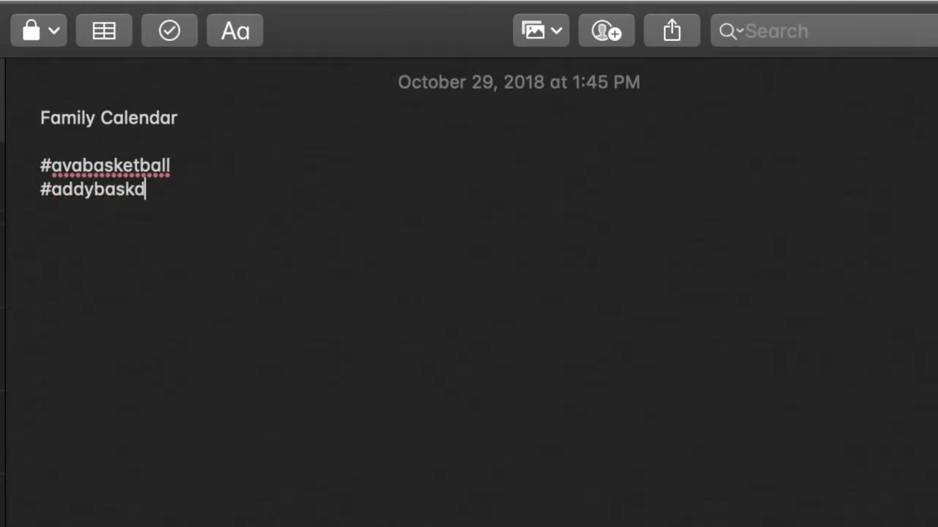
pyautogui.press('BackSpace')
pyautogui.write('etball')
pyautogui.press('Return')
pyautogui.write('#adi')
pyautogui.press('BackSpace')
pyautogui.press('BackSpace')
pyautogui.write('idenbas')
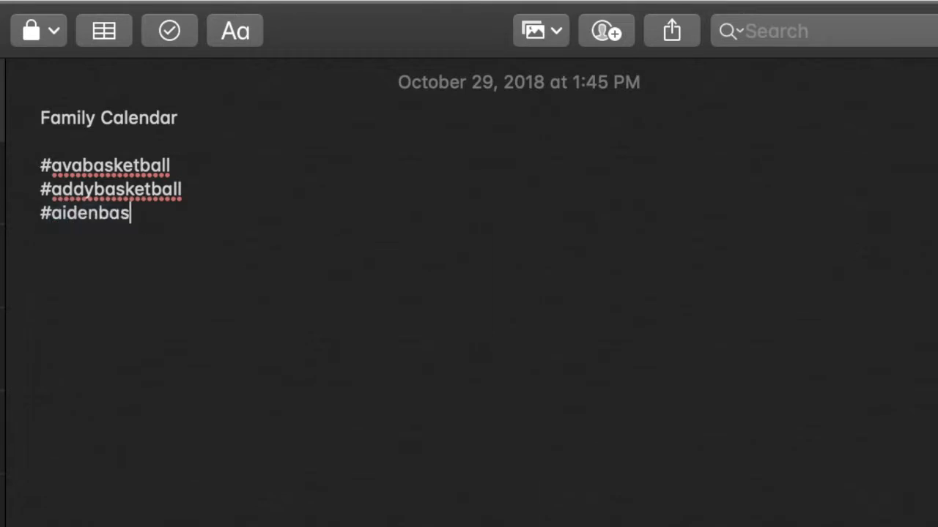
pyautogui.write('ketball')
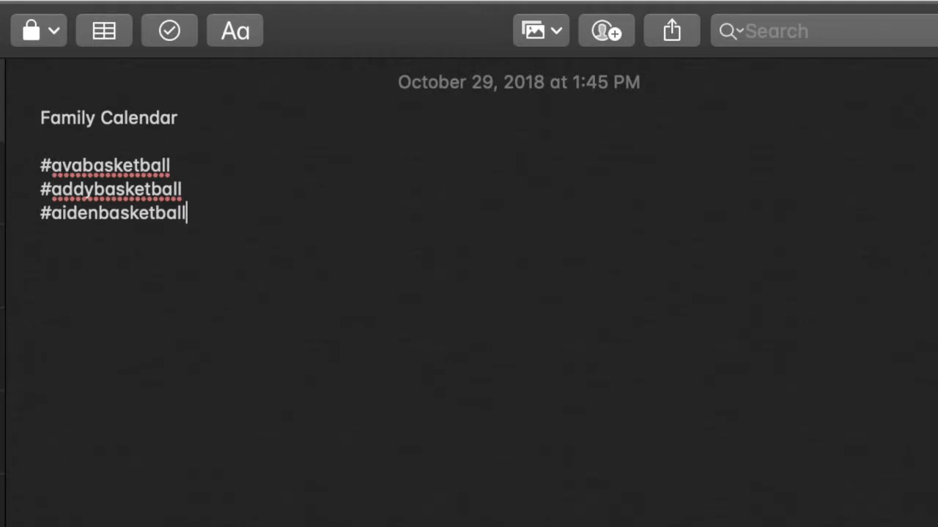
pyautogui.press('Return')
pyautogui.press('Return')
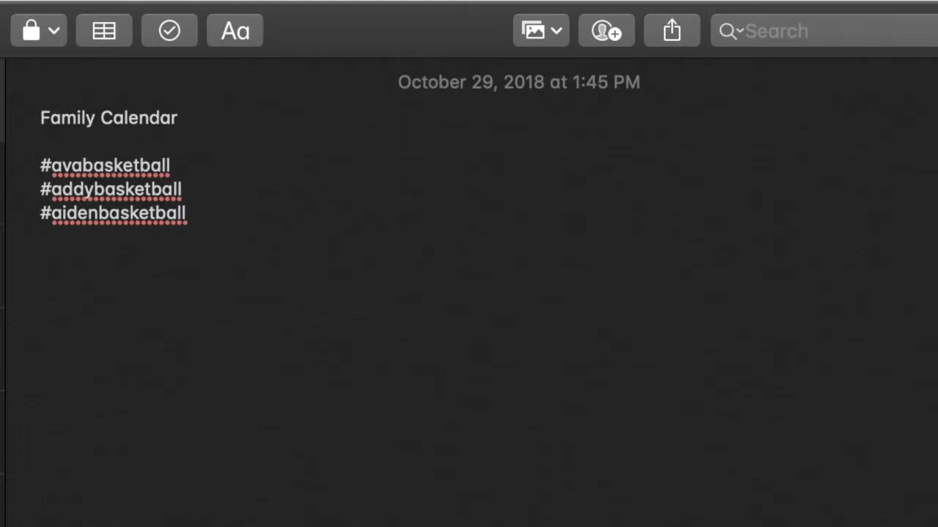
# Add a second group of three lowercase hashtags, each combining a child's first name with "school", and leave a blank line below
pyautogui.write('#avasc')
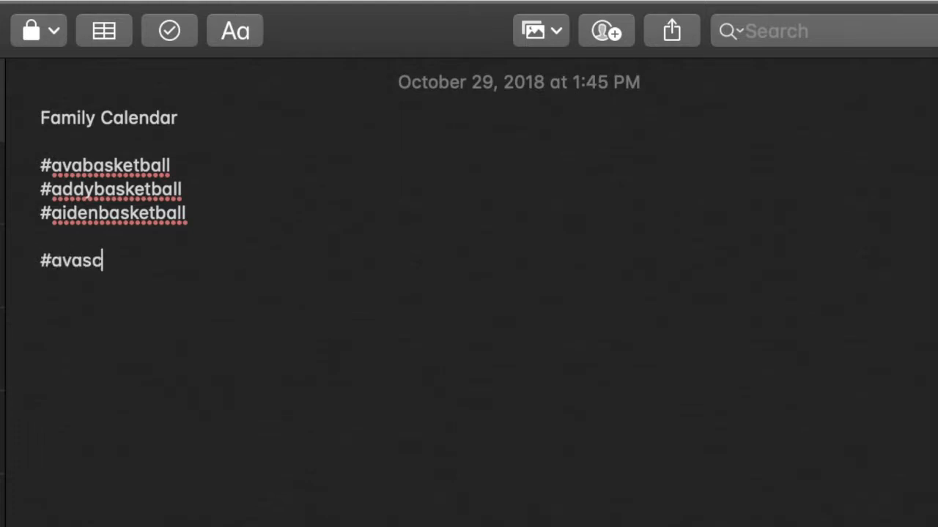
pyautogui.write('hool')
pyautogui.press('Return')
pyautogui.write('#a')
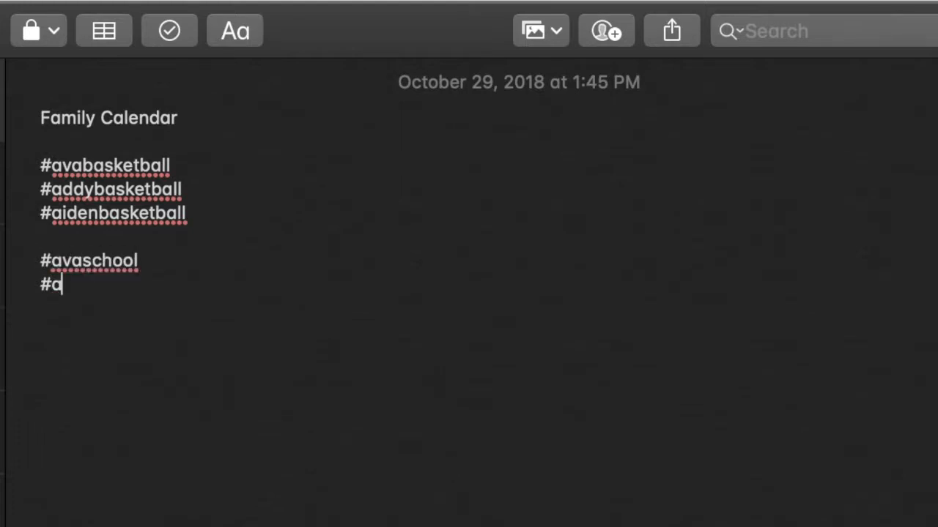
pyautogui.write('ddyschool')
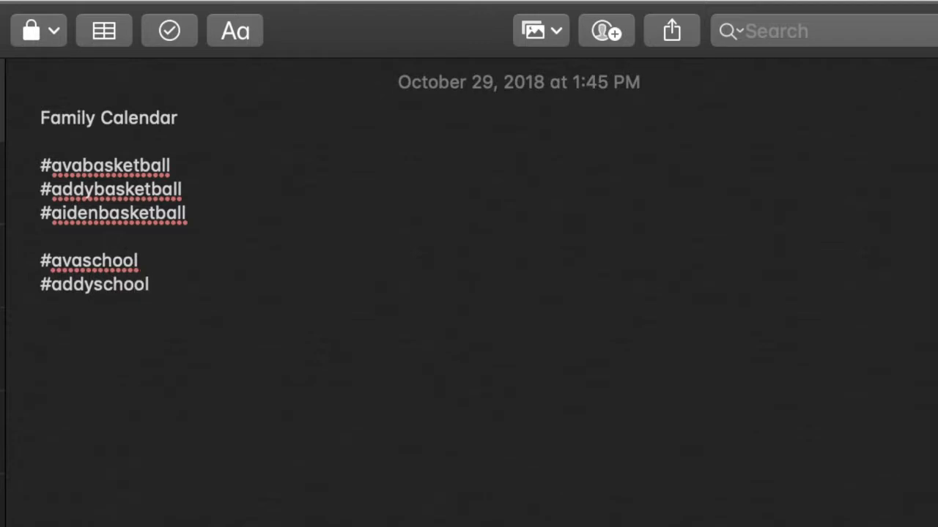
pyautogui.press('Return')
pyautogui.write('#aidenschool')
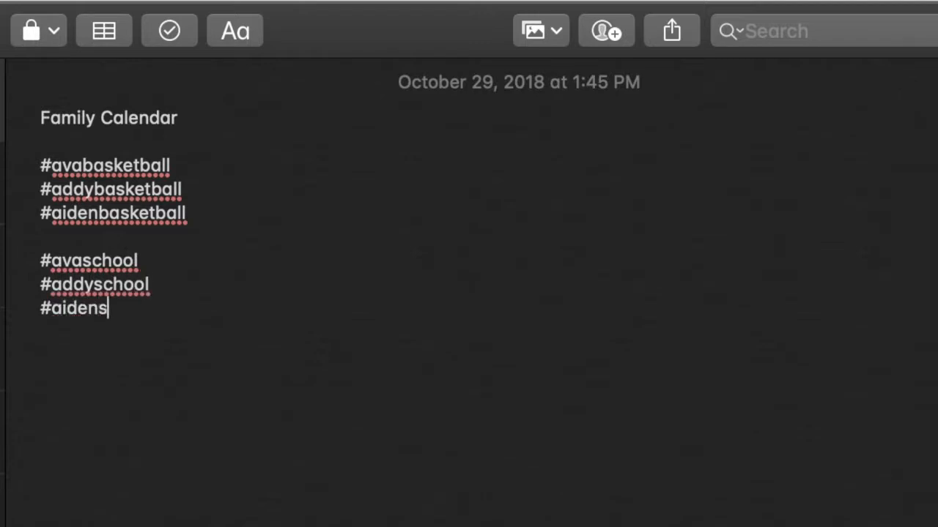
pyautogui.press('Return')
pyautogui.press('Return')
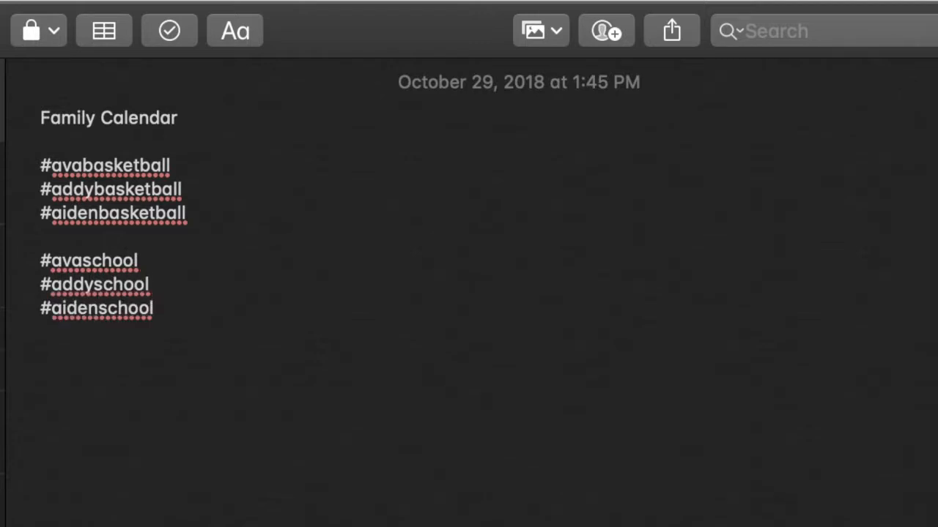
# Add a third group of hashtags using only each child's first name, all in lowercase
pyautogui.write('#aiden')
pyautogui.press('Return')
pyautogui.write('#addy')
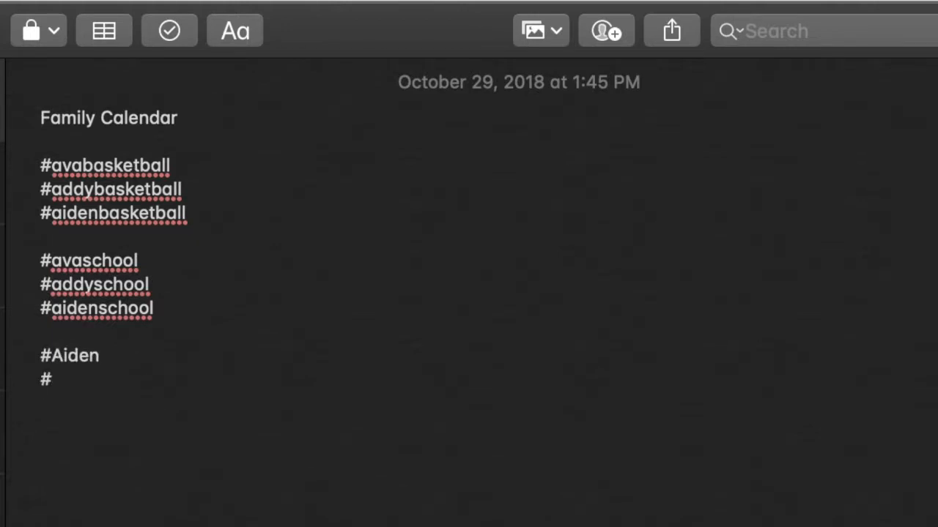
pyautogui.press('Return')
pyautogui.write('#ava')
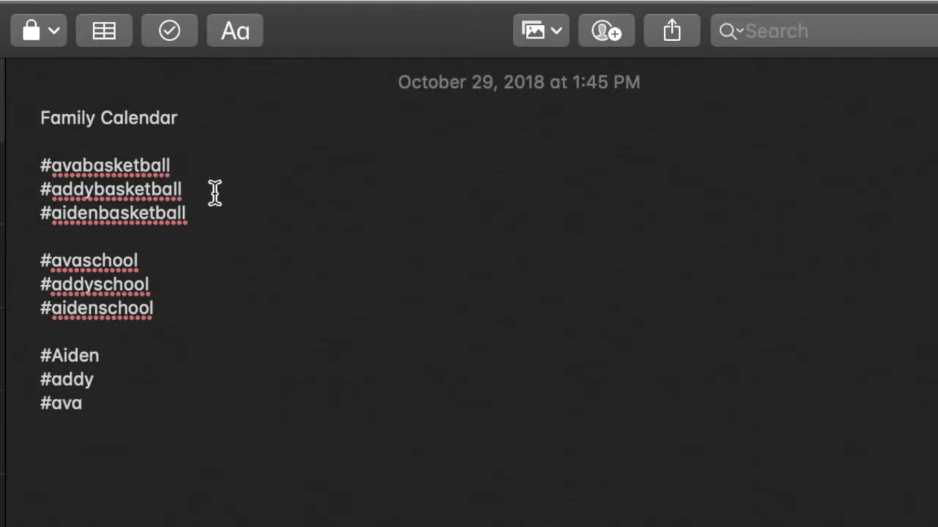
pyautogui.click(63, 357)
pyautogui.press('BackSpace')
pyautogui.write('a')
pyautogui.click(230, 409)
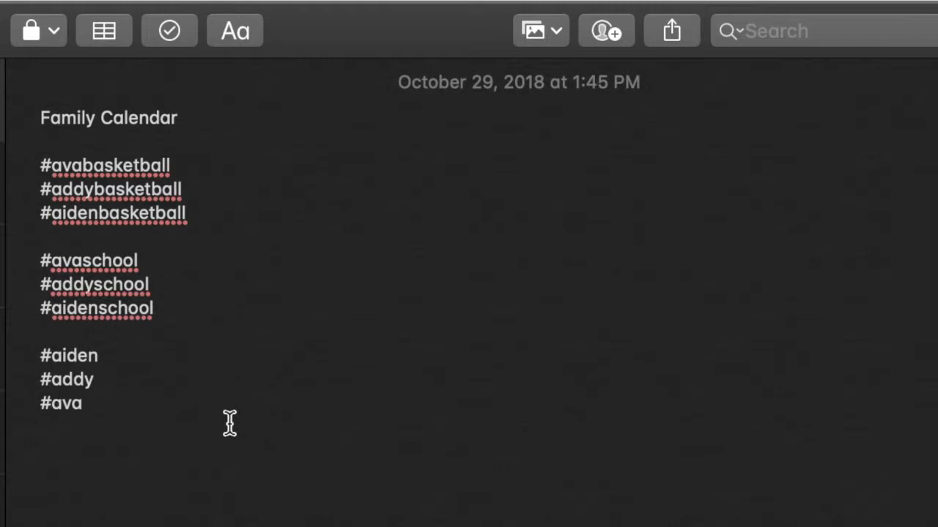
# Add a lowercase hashtag with another family member's first name below the children's, rejecting the capitalized autocorrection
pyautogui.press('Return')
pyautogui.press('Return')
pyautogui.write('#amanda')
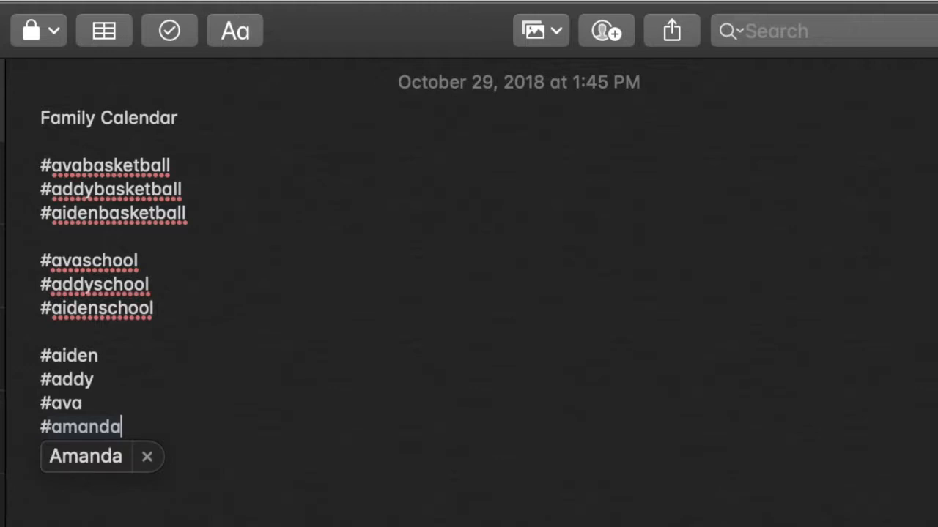
pyautogui.press('Escape')
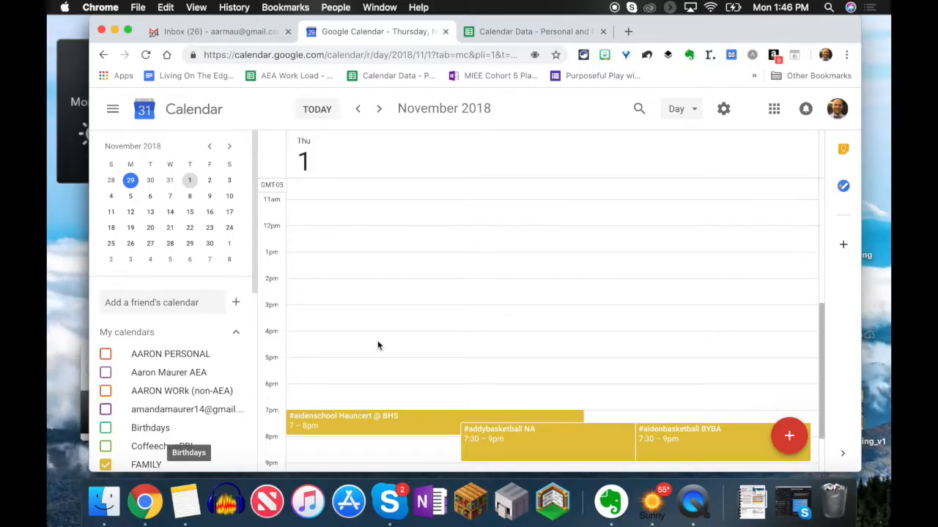
# Remove the "@" from the title of the 7–8pm Hauncert school event on November 1 and save the event
pyautogui.scroll(-2, 378, 346)
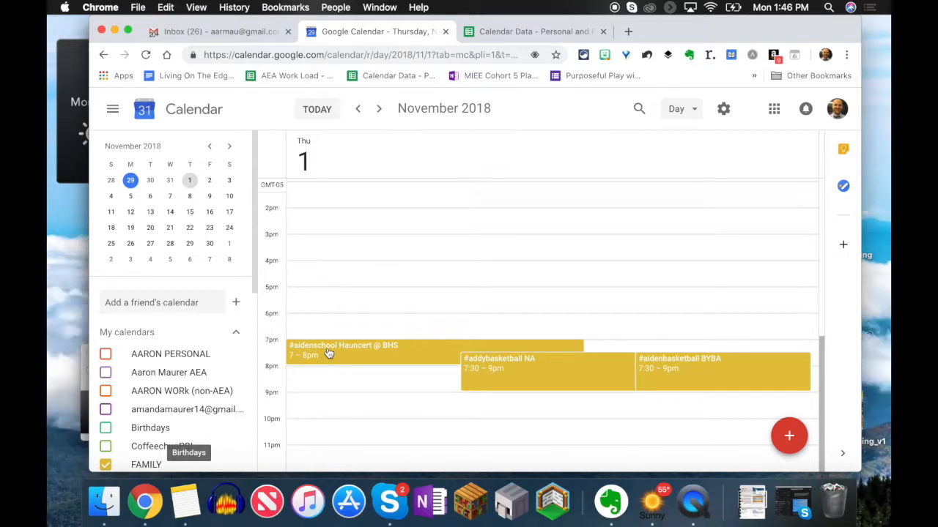
pyautogui.click(364, 353)
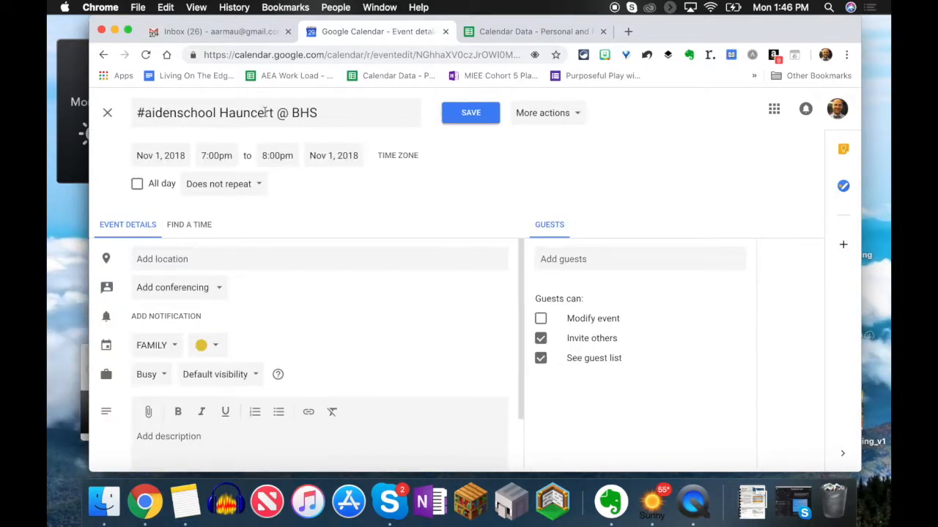
pyautogui.click(279, 116)
pyautogui.doubleClick(280, 114)
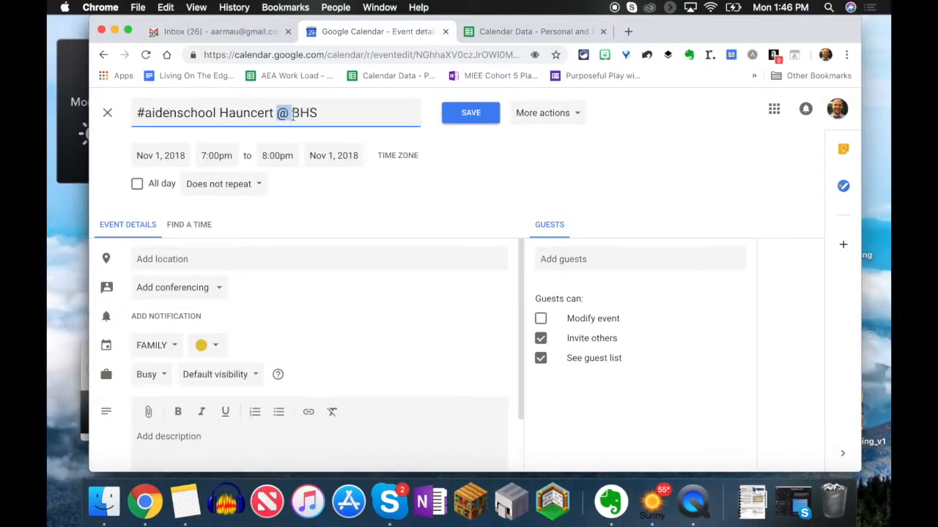
pyautogui.press('BackSpace')
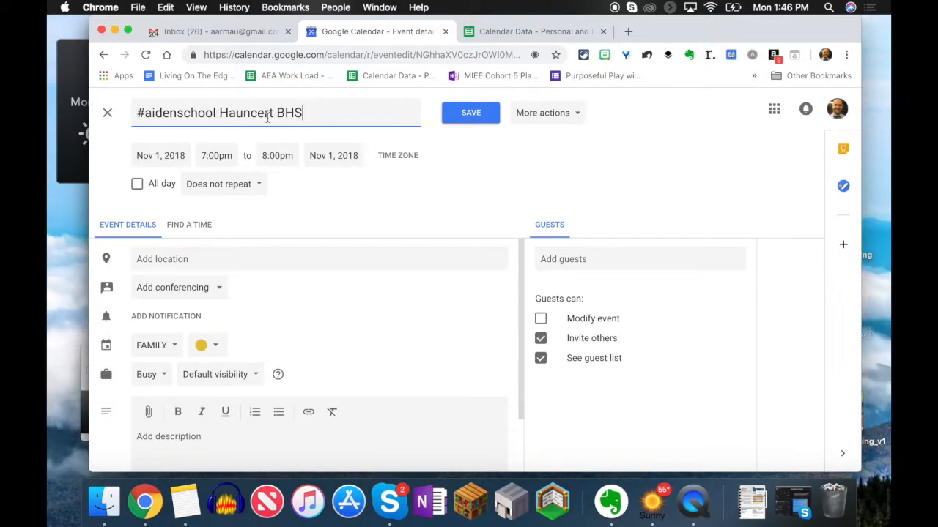
pyautogui.click(111, 116)
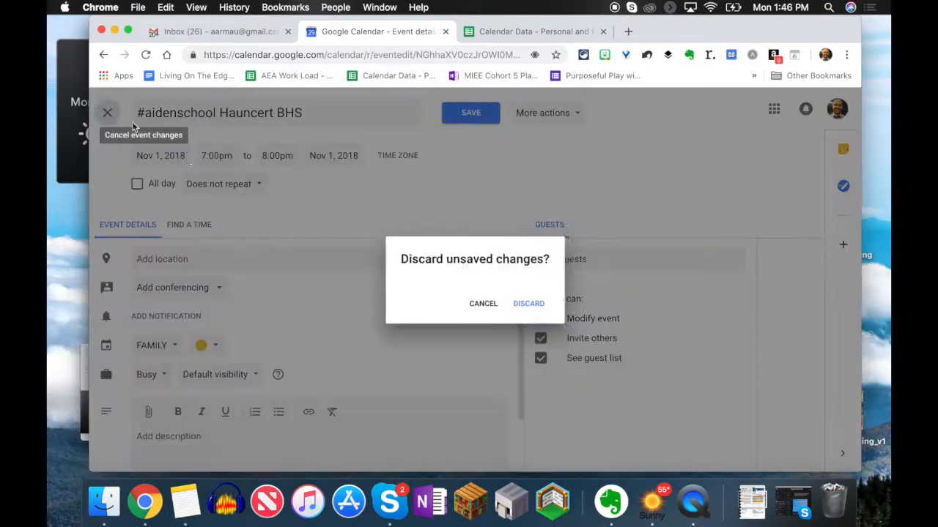
pyautogui.click(482, 305)
pyautogui.click(471, 114)
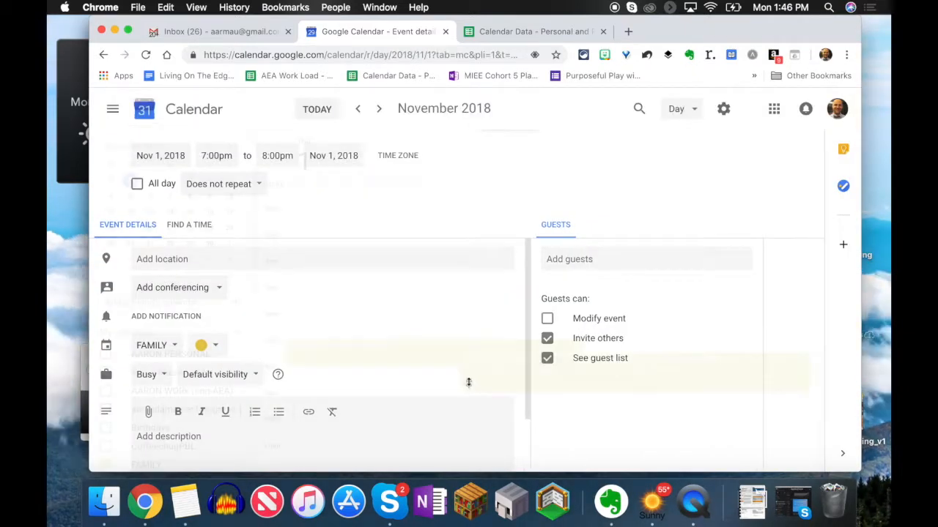
# View the details of the 7:30–9pm NA basketball event on November 1 and switch the calendar to week view
pyautogui.click(517, 359)
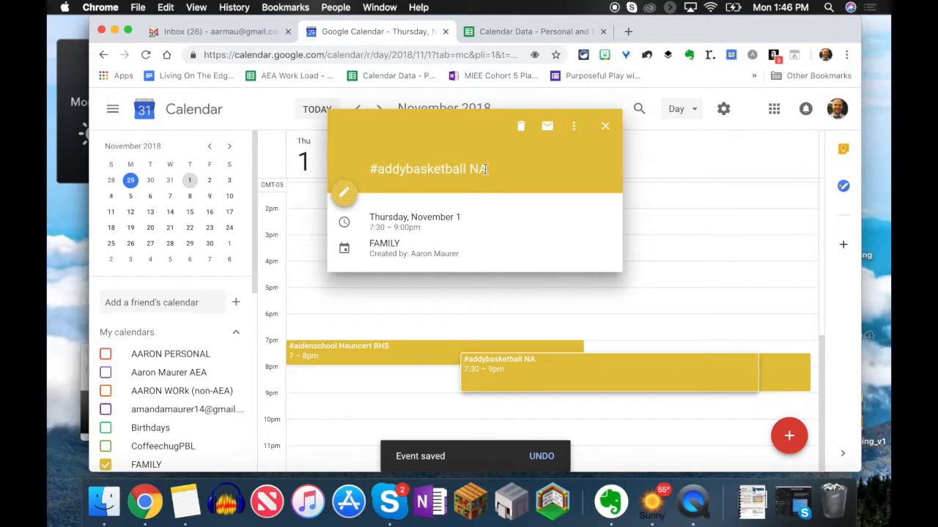
pyautogui.click(605, 125)
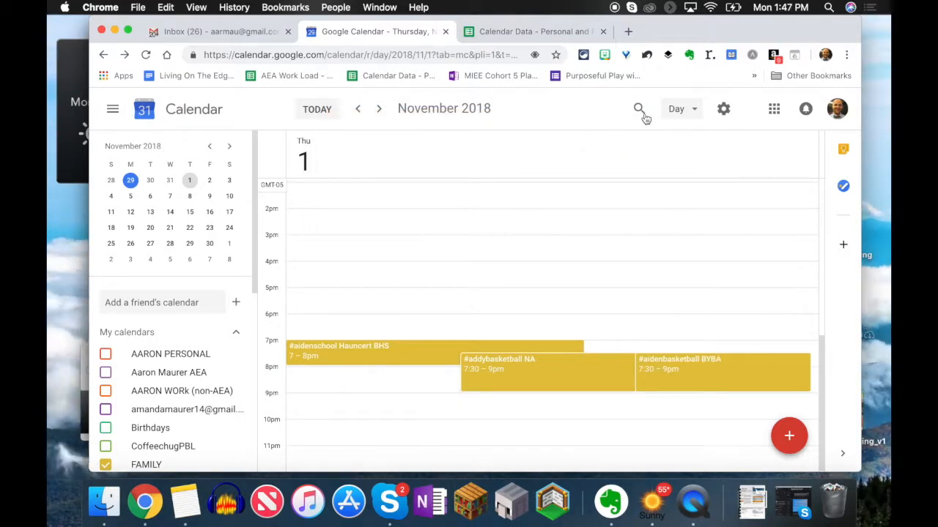
pyautogui.click(683, 109)
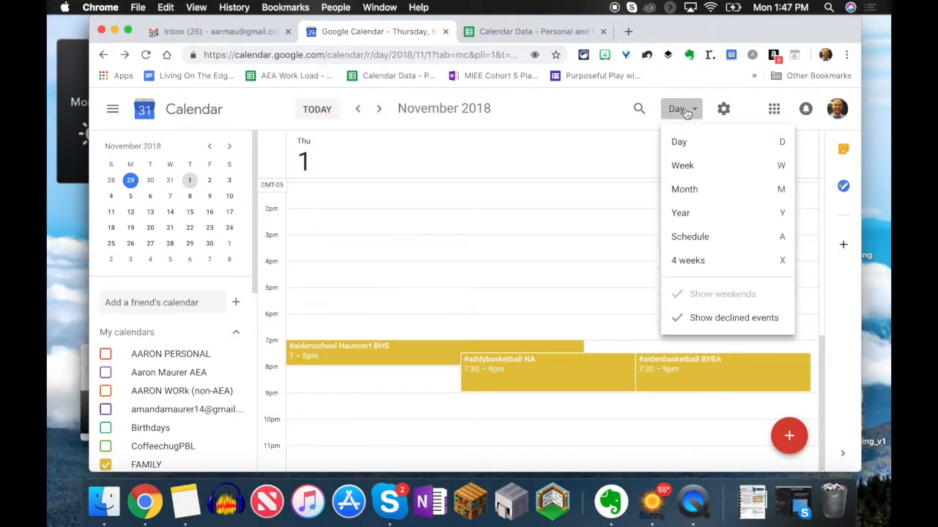
pyautogui.click(685, 165)
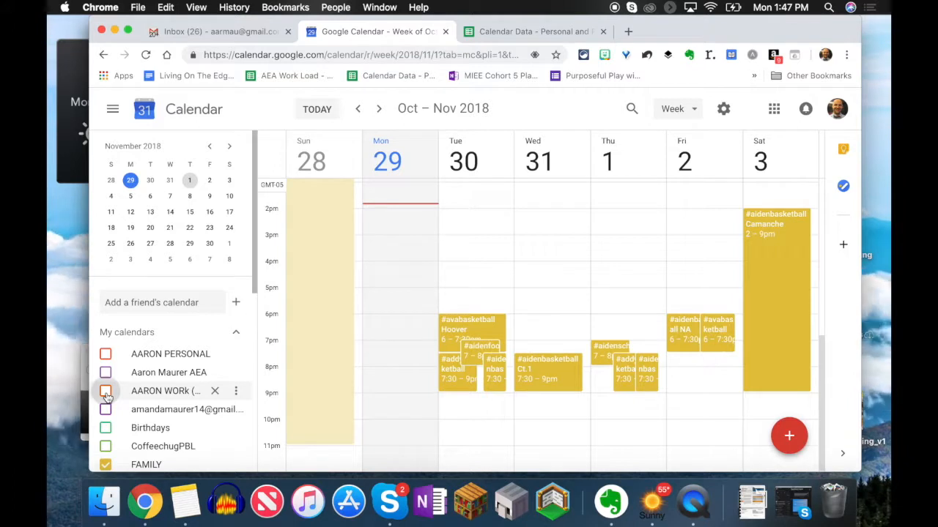
# Display the AEA work calendar alongside the FAMILY calendar and show November 2018 in month view
pyautogui.scroll(10, 469, 276)
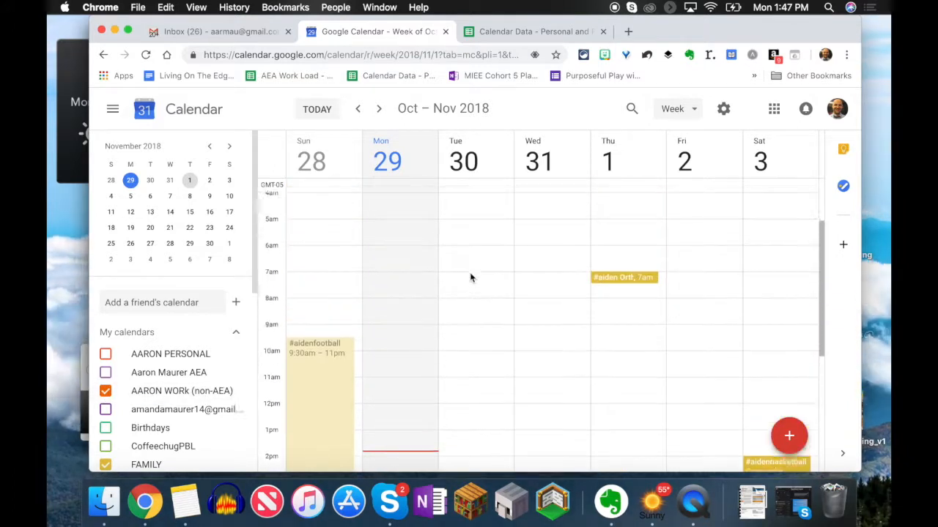
pyautogui.click(694, 110)
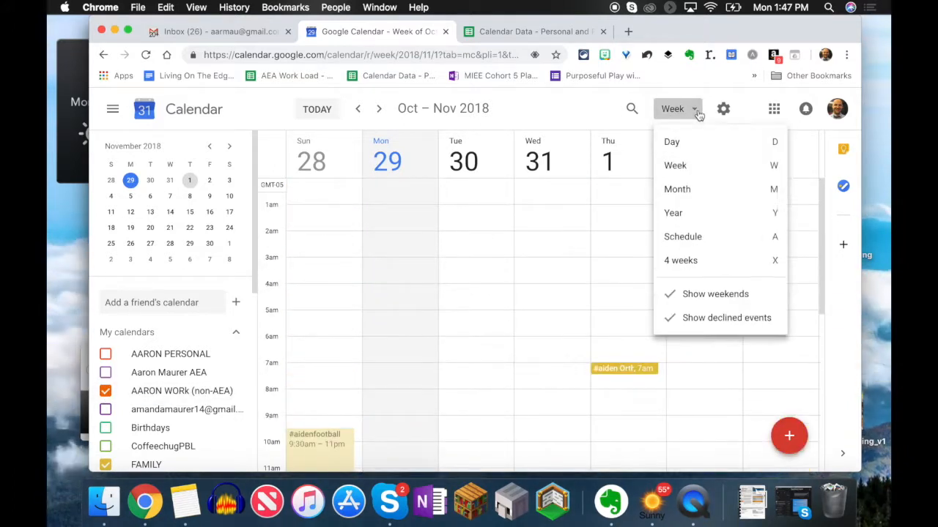
pyautogui.click(688, 189)
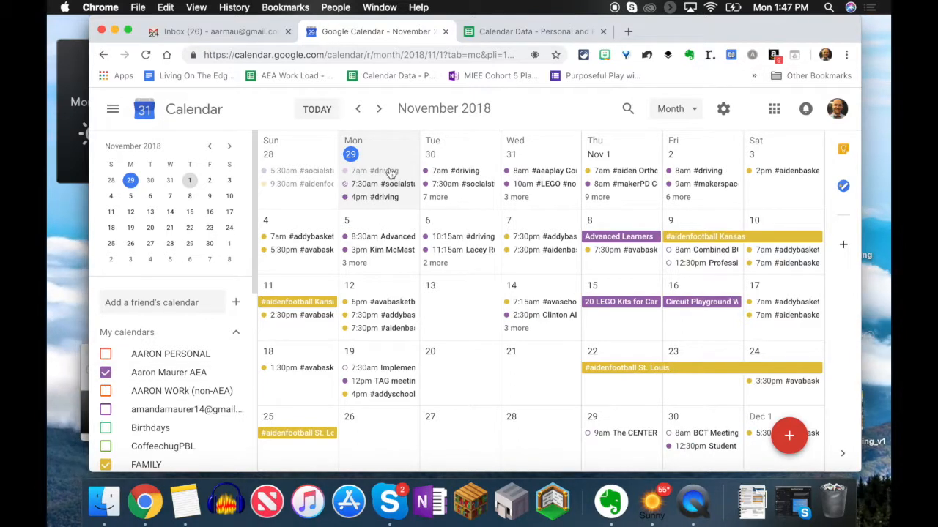
# Switch to day view for November 1 and examine the hashtags on the AEA work events
pyautogui.click(673, 110)
pyautogui.click(673, 141)
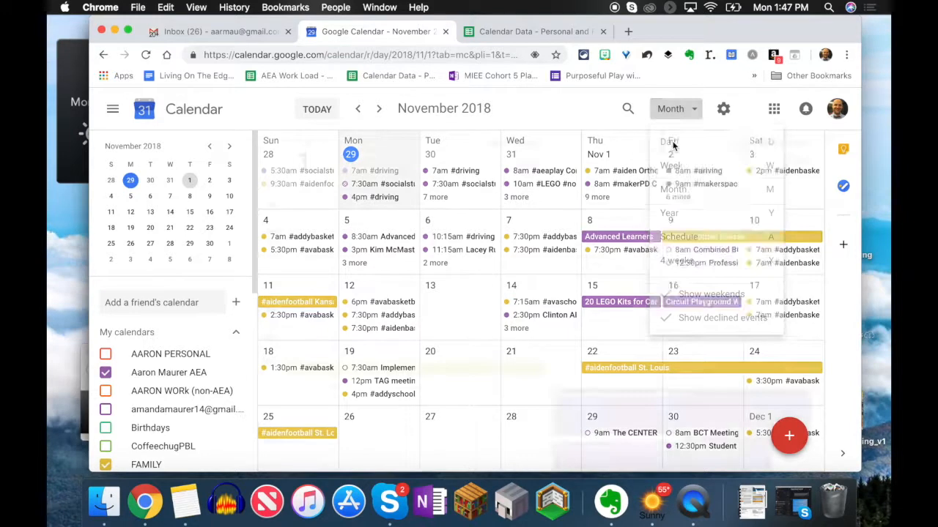
pyautogui.scroll(-5, 370, 301)
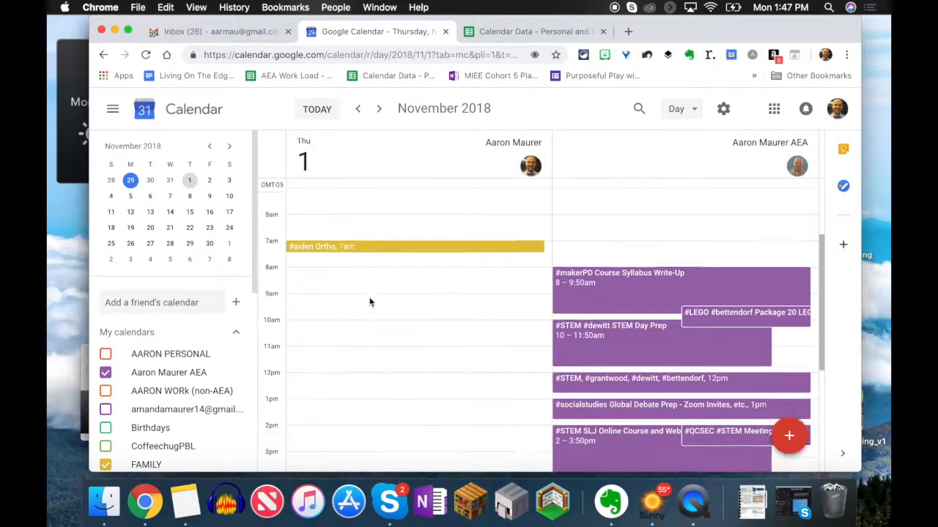
pyautogui.scroll(-1, 370, 302)
pyautogui.scroll(1, 370, 302)
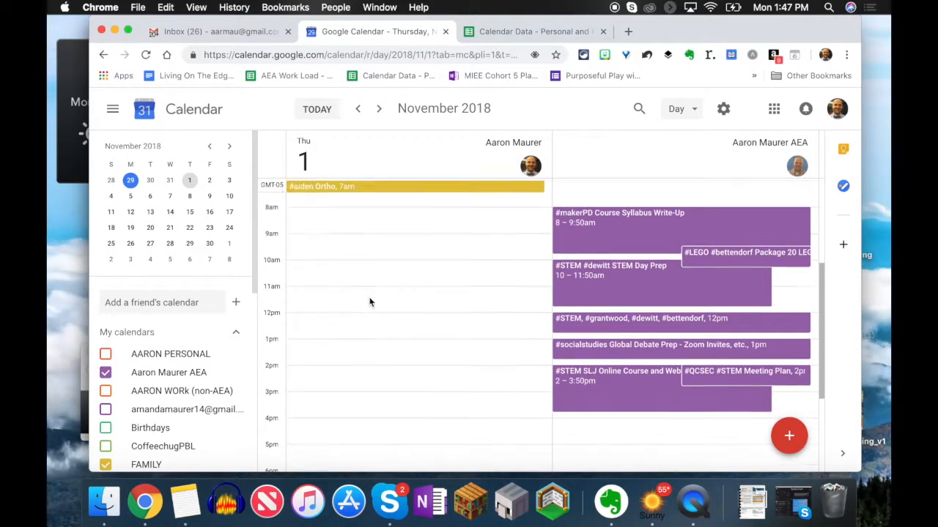
# Go back day by day to October 29 to examine its work events, and go forward to October 30
pyautogui.click(358, 110)
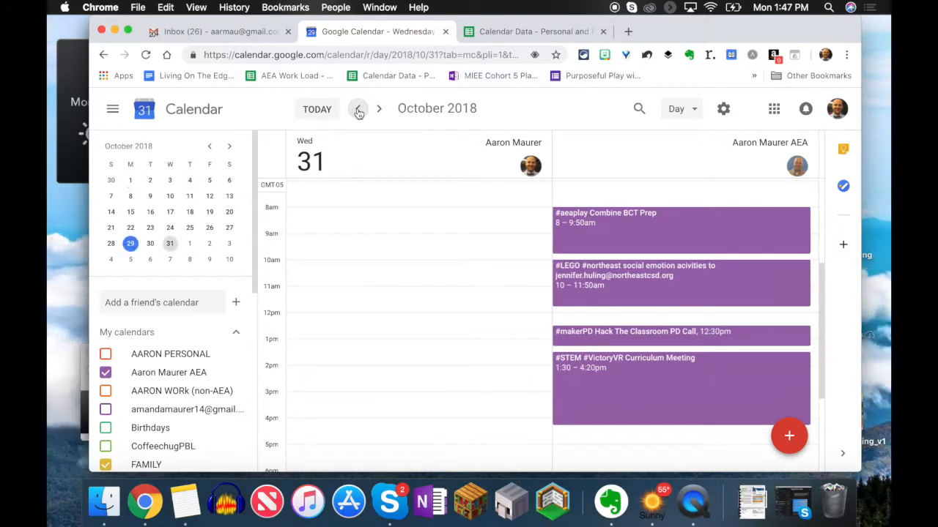
pyautogui.click(358, 110)
pyautogui.click(358, 110)
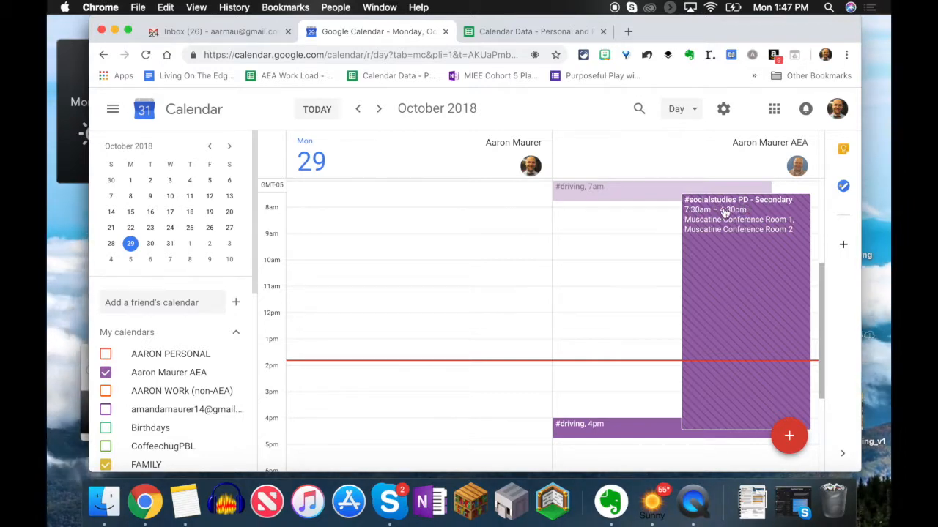
pyautogui.scroll(-1, 622, 342)
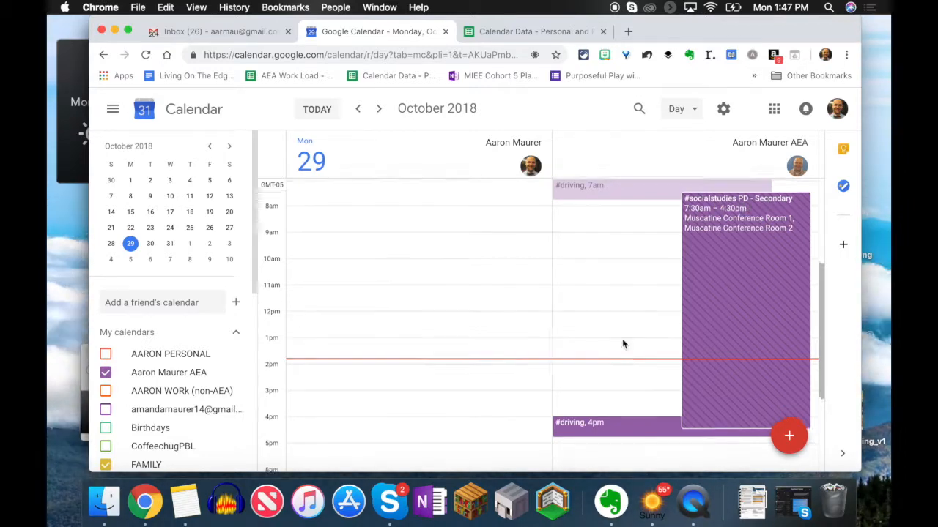
pyautogui.click(378, 109)
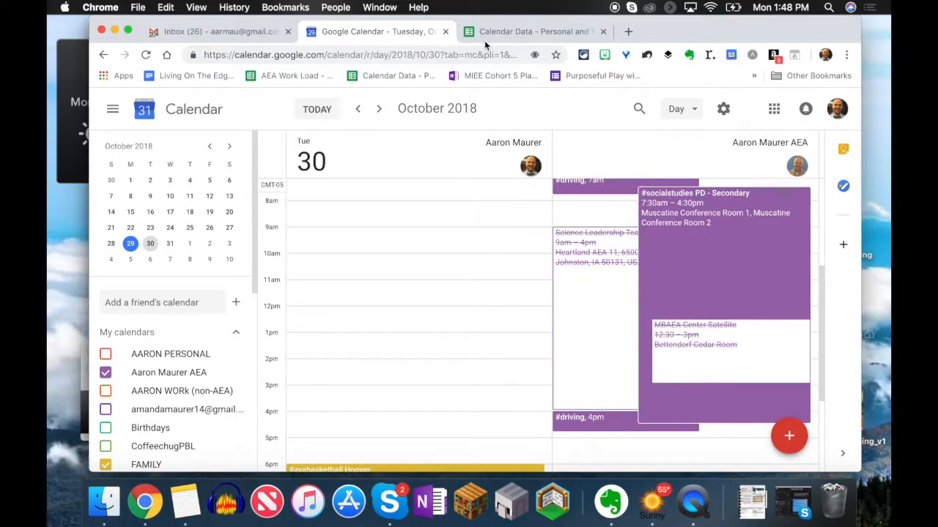
# Close the calendar page and reopen Google Calendar from the Gmail inbox
pyautogui.click(445, 31)
pyautogui.click(364, 32)
pyautogui.click(247, 31)
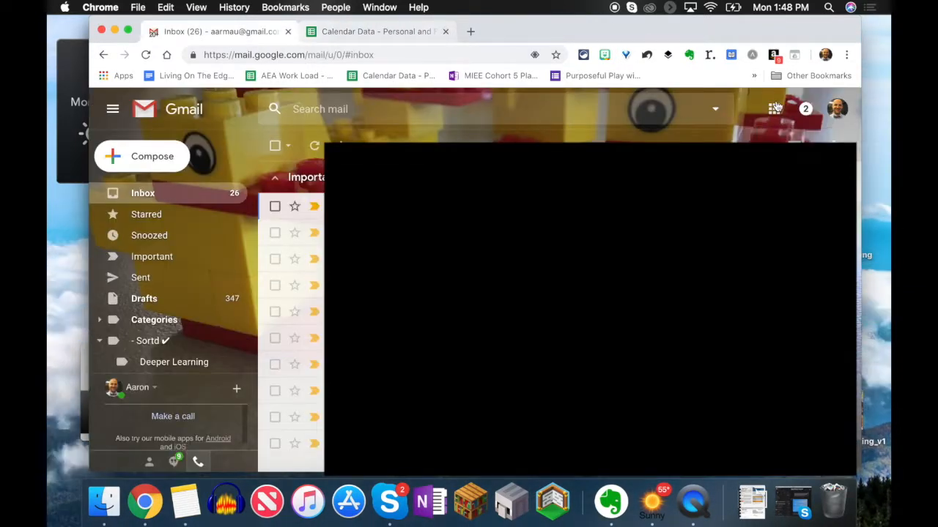
pyautogui.click(776, 107)
pyautogui.click(800, 308)
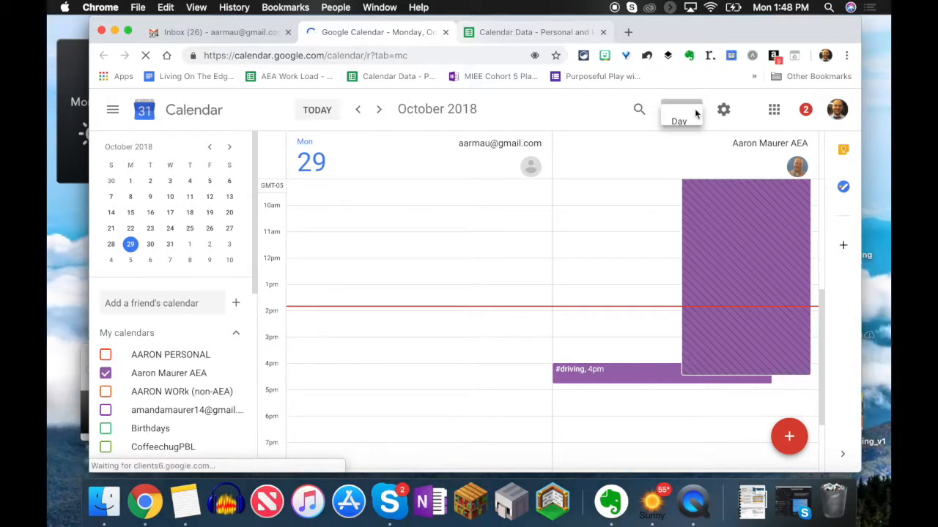
# Hide the AEA work calendar in month view and show the current week's family events in week view
pyautogui.click(694, 111)
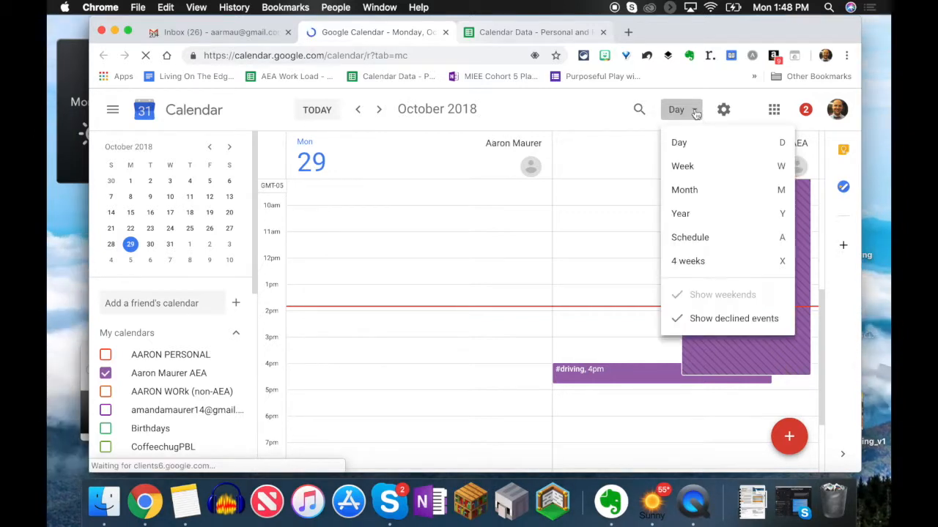
pyautogui.click(688, 190)
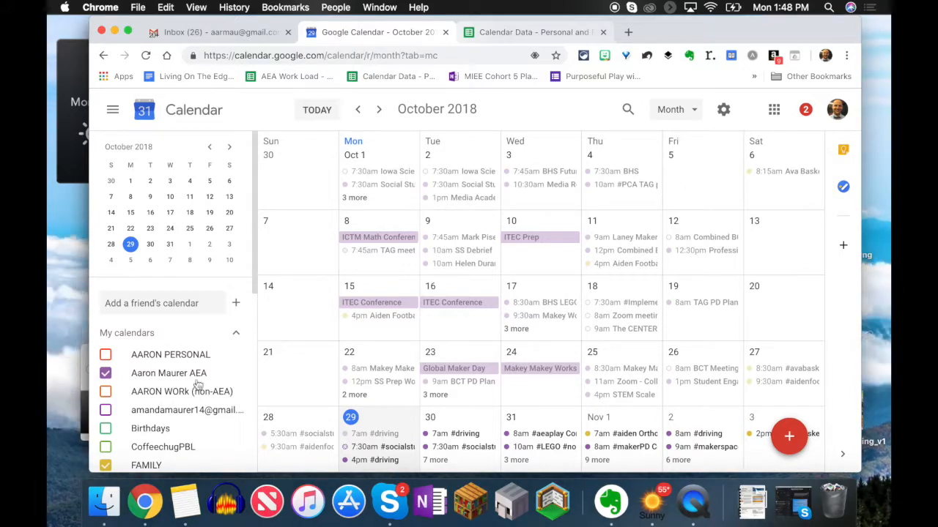
pyautogui.click(106, 372)
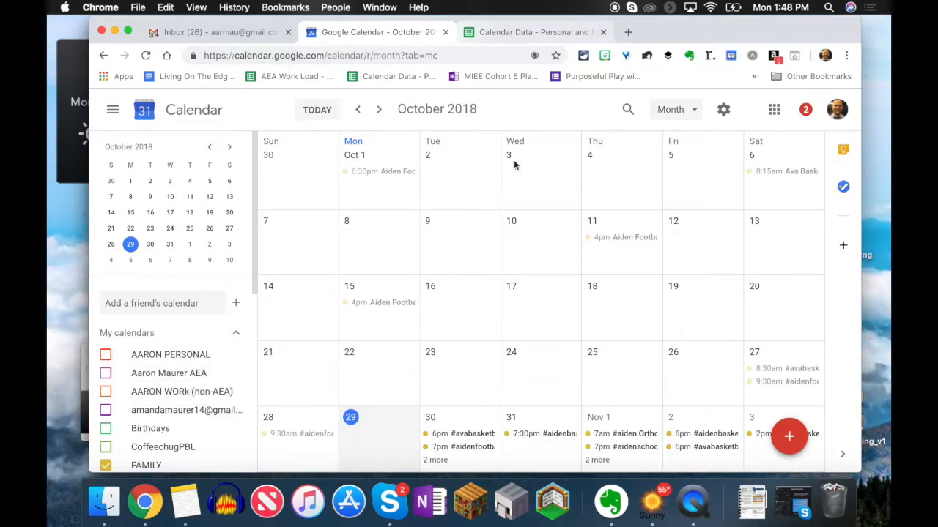
pyautogui.click(693, 117)
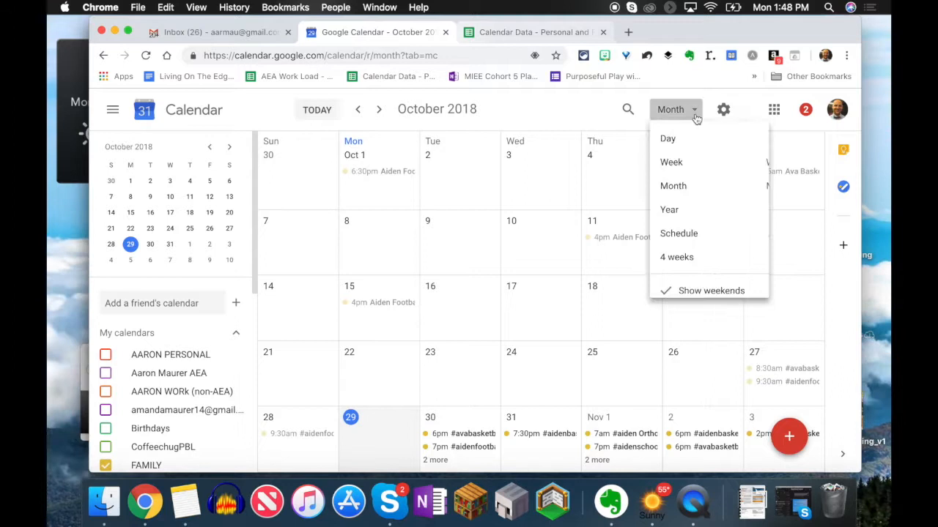
pyautogui.click(687, 166)
pyautogui.scroll(-3, 542, 323)
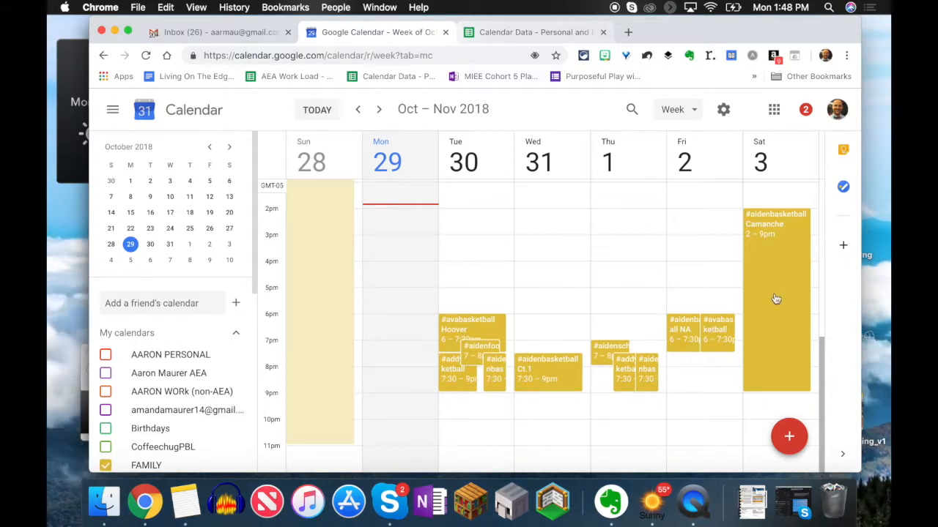
# Switch to the "Calendar Data - Personal and Family" spreadsheet and create a new blank spreadsheet from it
pyautogui.click(535, 33)
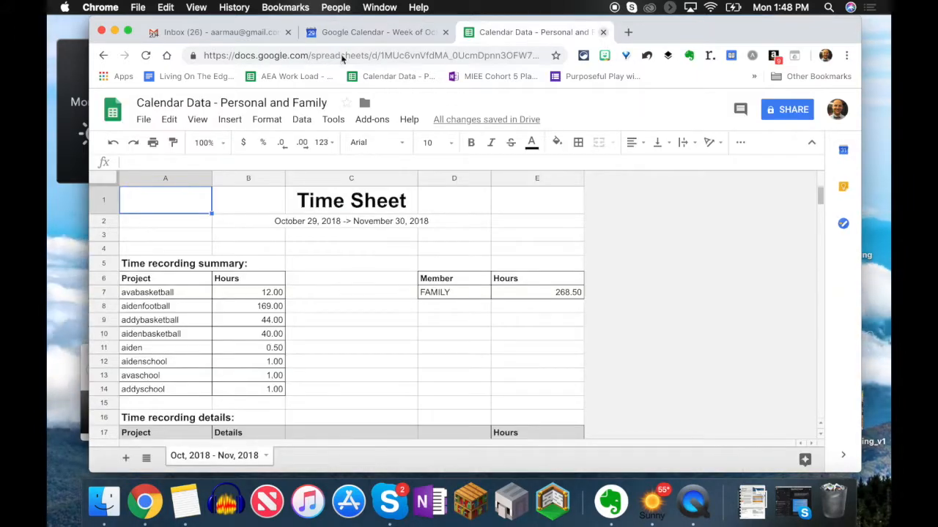
pyautogui.click(144, 119)
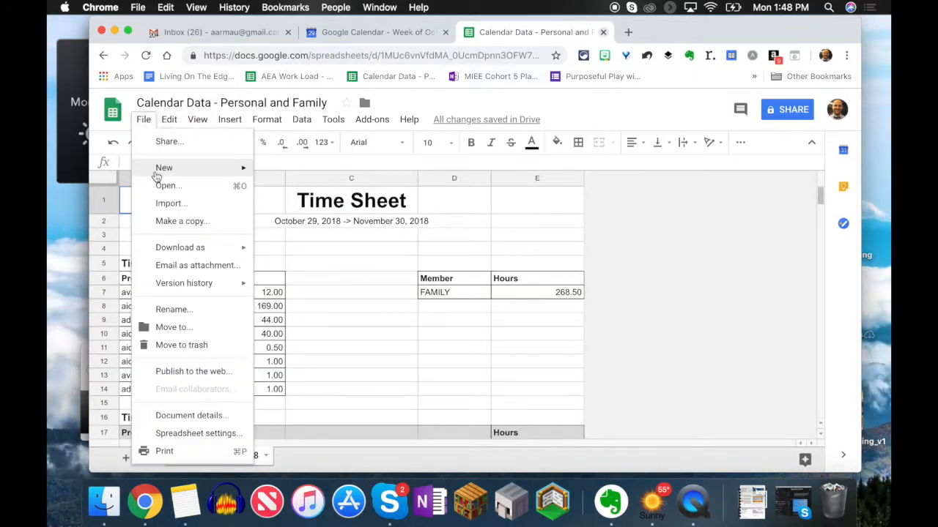
pyautogui.moveTo(213, 168)
pyautogui.click(274, 191)
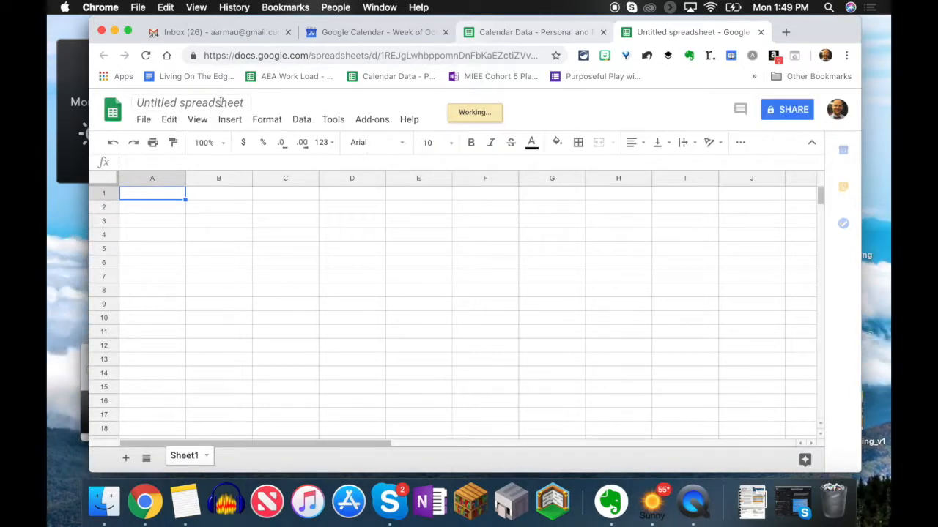
# Rename the new spreadsheet as "DEMO Calendar Timesheet"
pyautogui.click(220, 103)
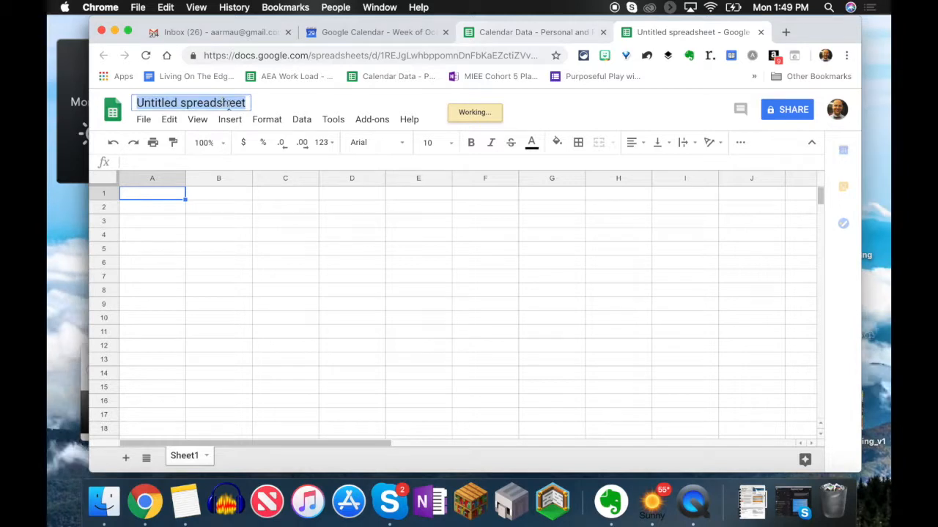
pyautogui.write('DEMO Calendar Time')
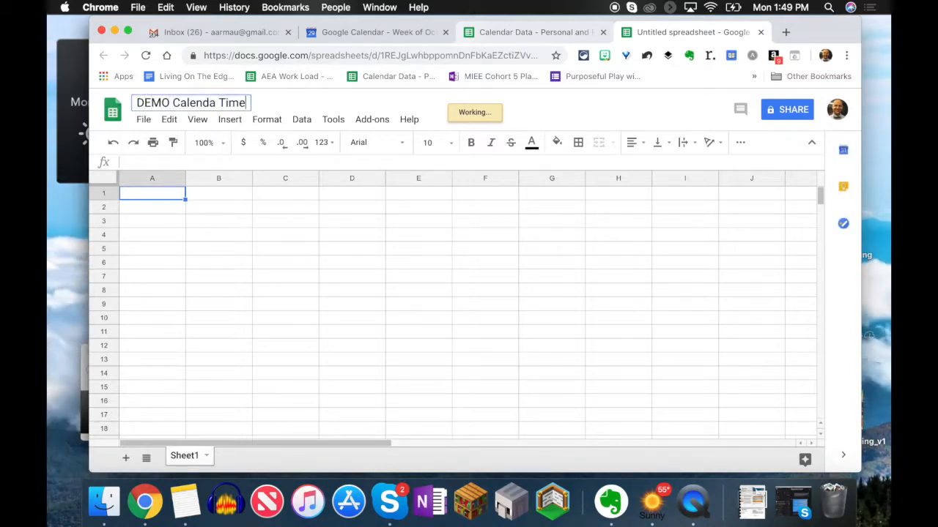
pyautogui.write('sh')
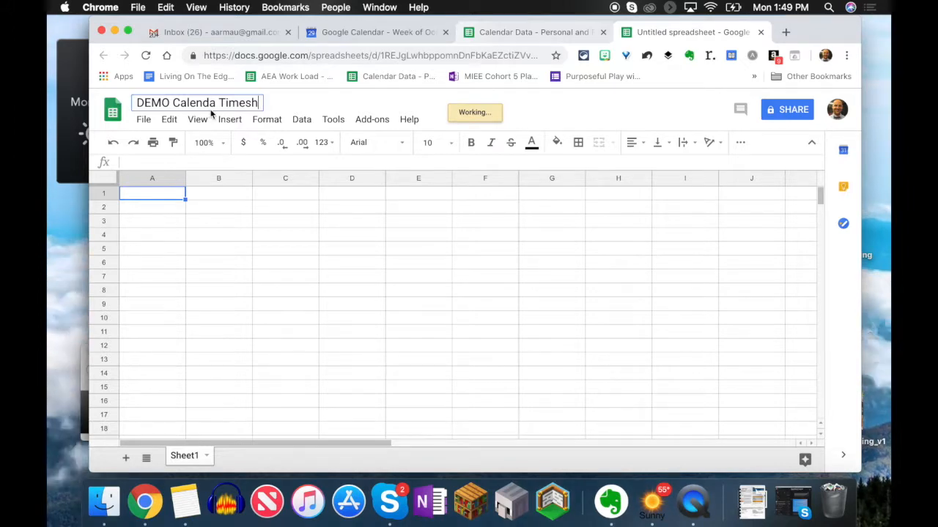
pyautogui.write('eet')
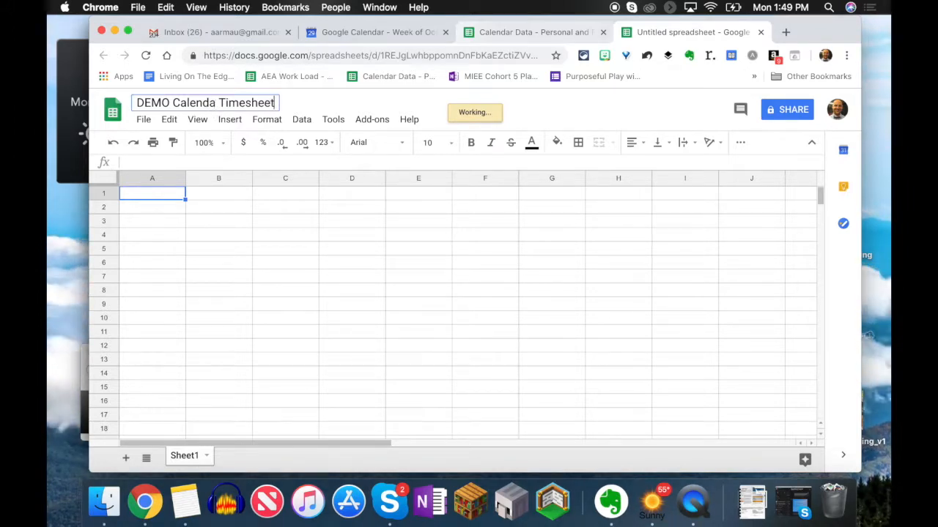
pyautogui.click(220, 103)
pyautogui.write('r')
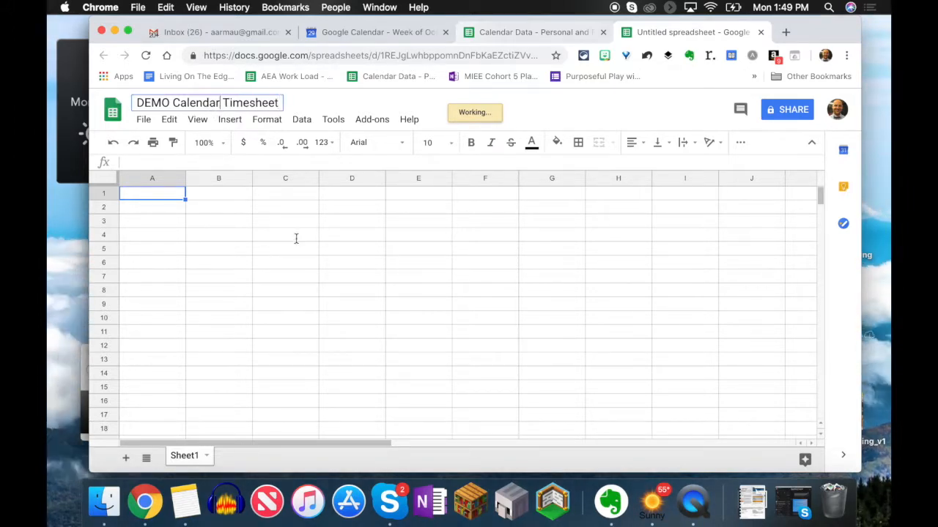
pyautogui.press('Return')
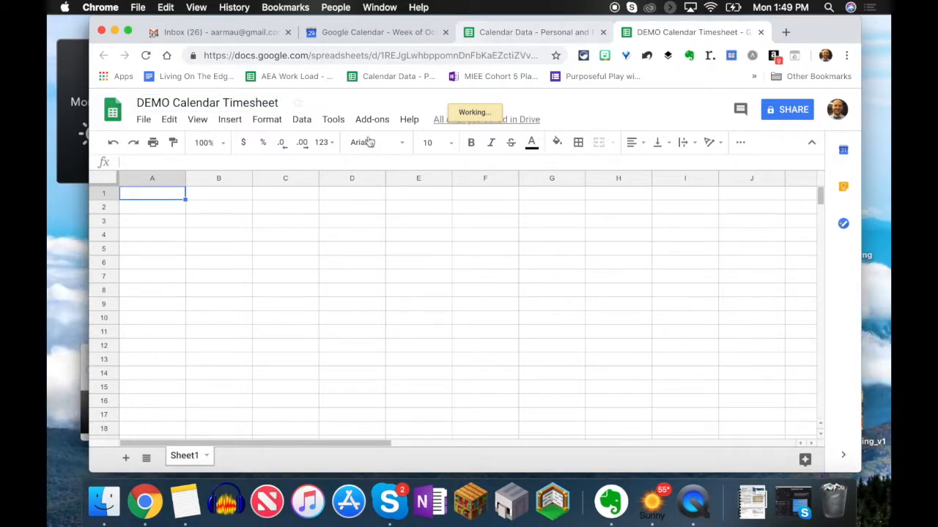
# Search the spreadsheet add-ons for "timesheet" and open the management options of the TimeSheet add-on
pyautogui.click(374, 120)
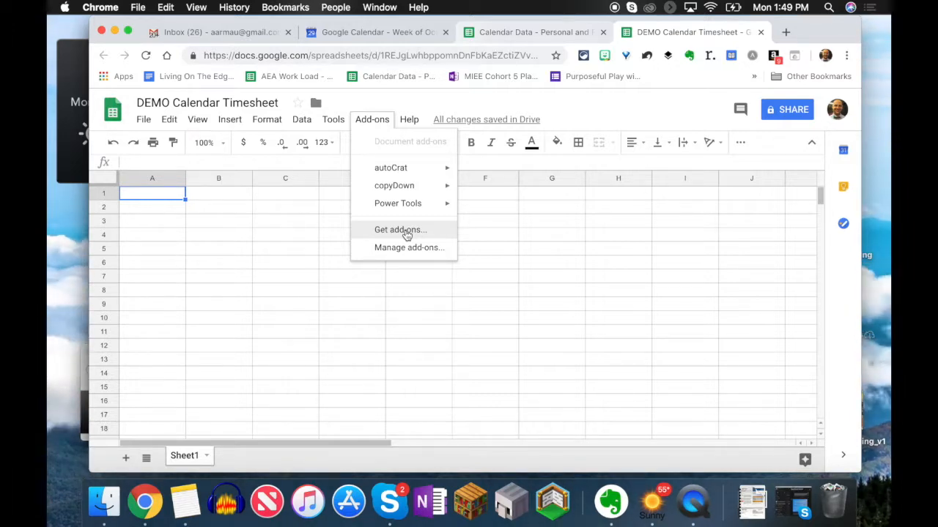
pyautogui.click(407, 233)
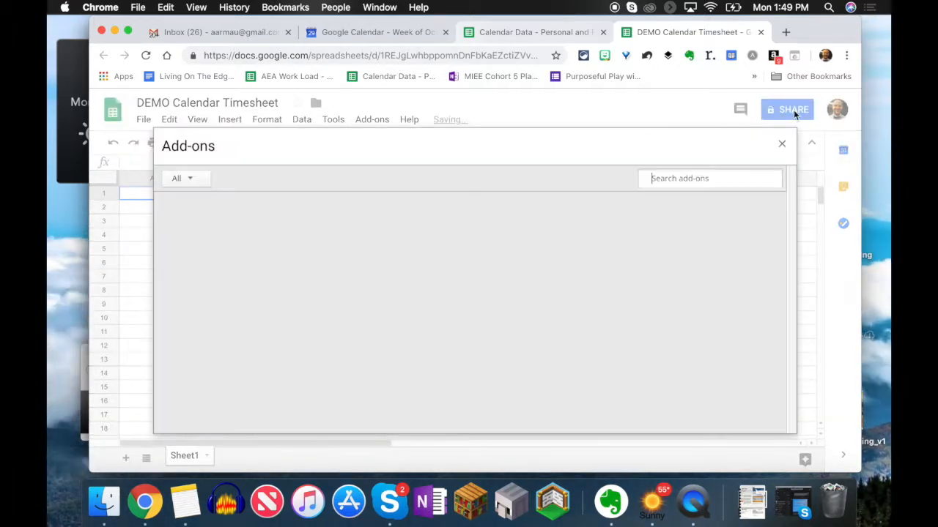
pyautogui.click(705, 179)
pyautogui.write('timesheet')
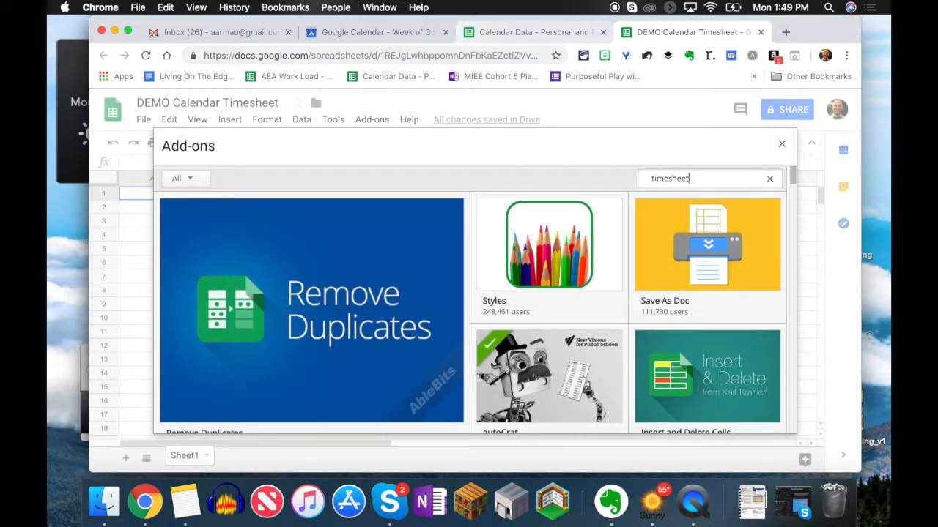
pyautogui.press('Return')
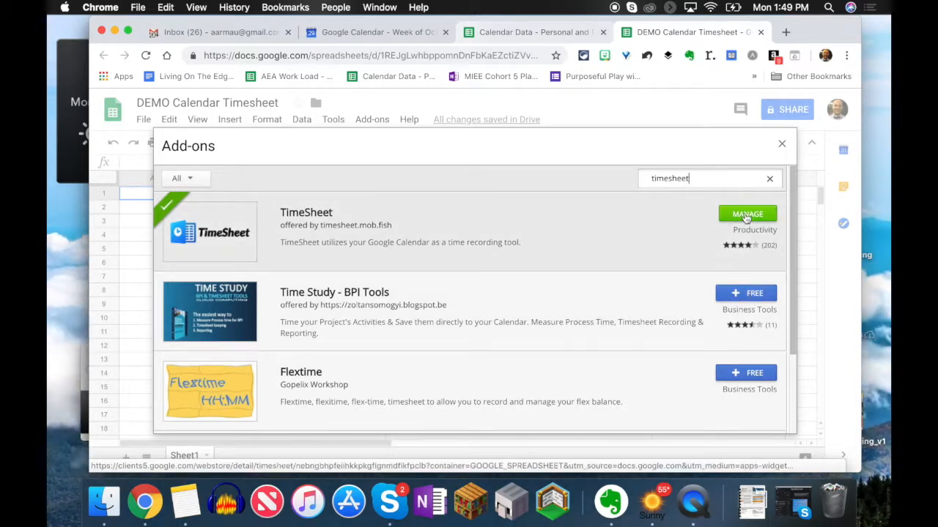
pyautogui.click(747, 217)
pyautogui.click(736, 236)
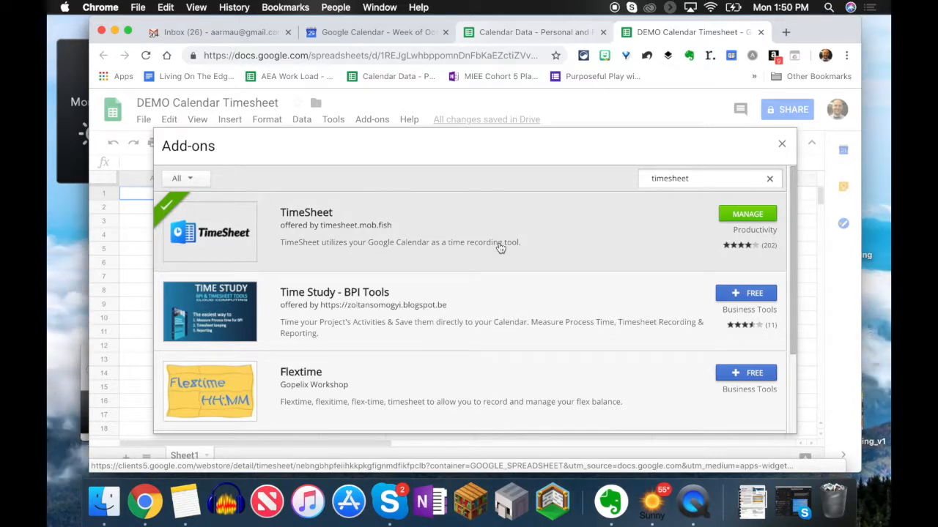
# Leave the add-on store and start creating a new report with the TimeSheet add-on
pyautogui.click(781, 145)
pyautogui.click(375, 120)
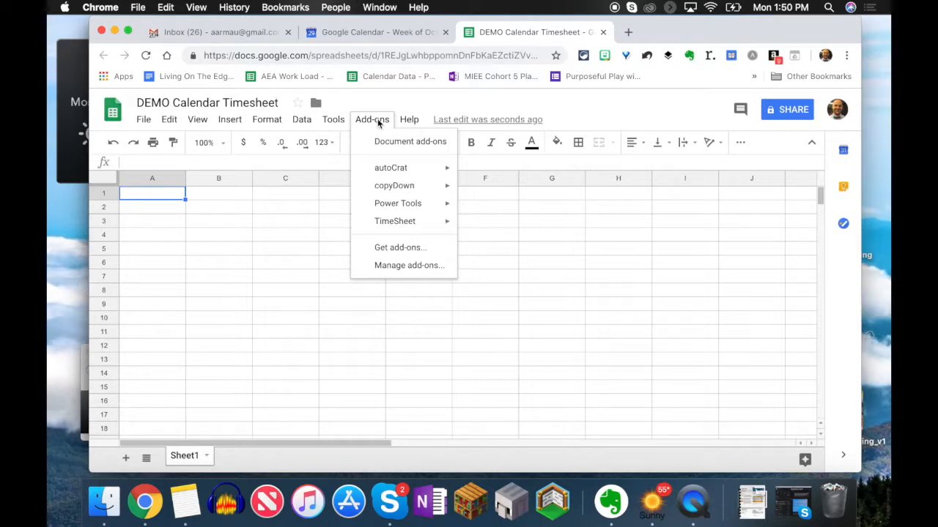
pyautogui.moveTo(393, 224)
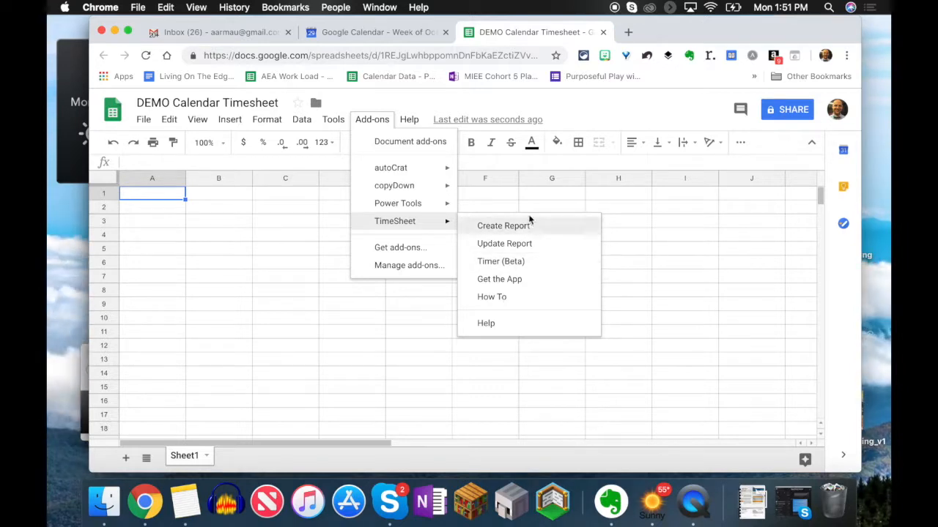
pyautogui.click(503, 226)
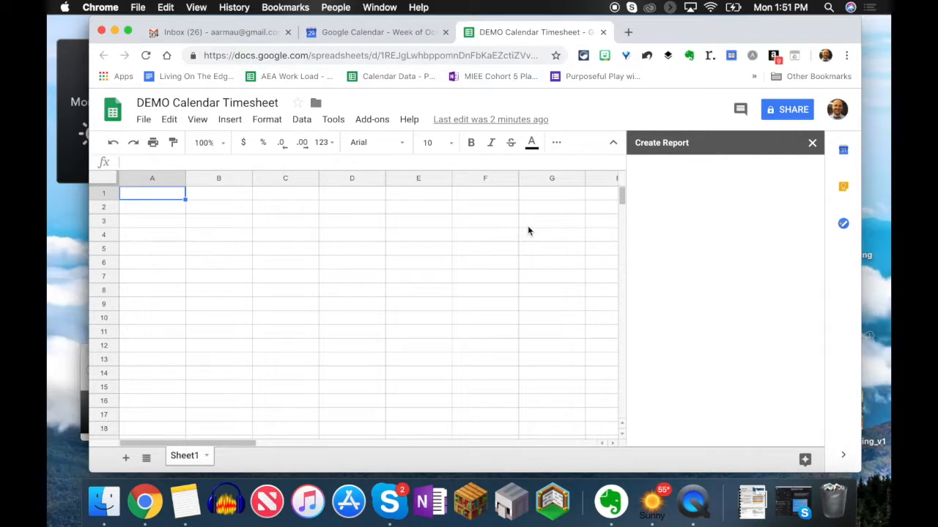
# Use the "Grouped by Tag & Description" report template and include the FAMILY calendar in the report
pyautogui.scroll(-2, 732, 249)
pyautogui.click(740, 189)
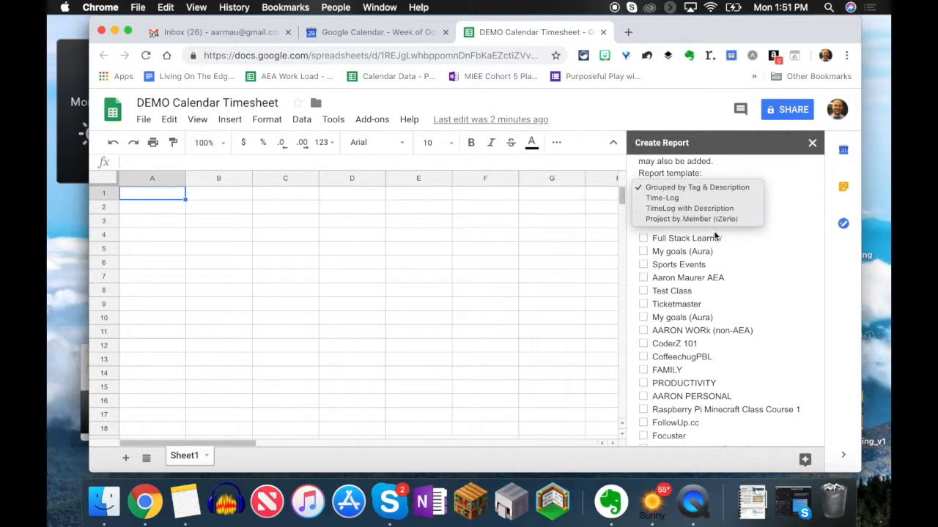
pyautogui.click(720, 188)
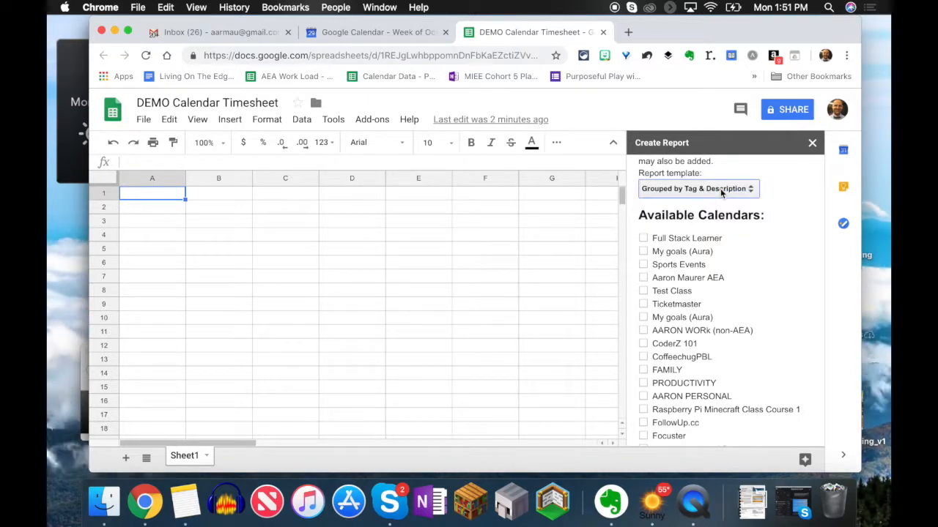
pyautogui.scroll(-1, 760, 291)
pyautogui.scroll(-3, 761, 291)
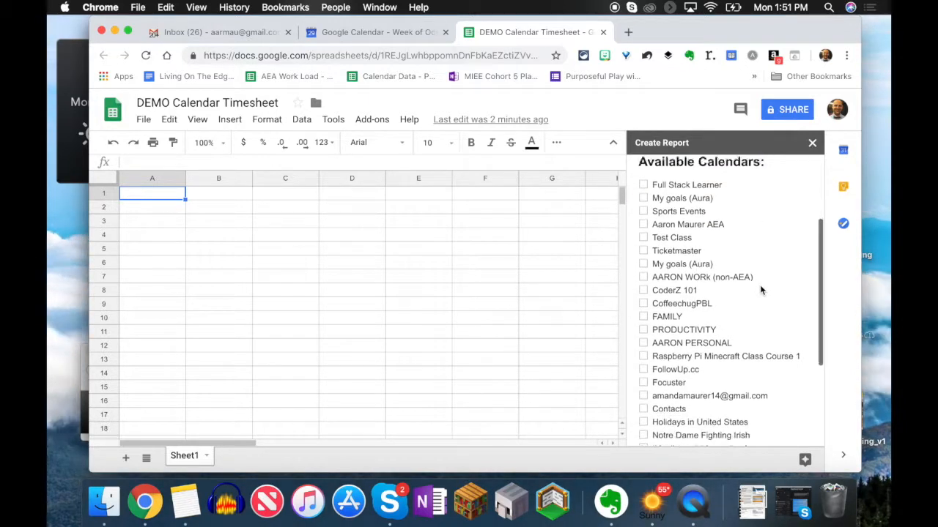
pyautogui.click(644, 293)
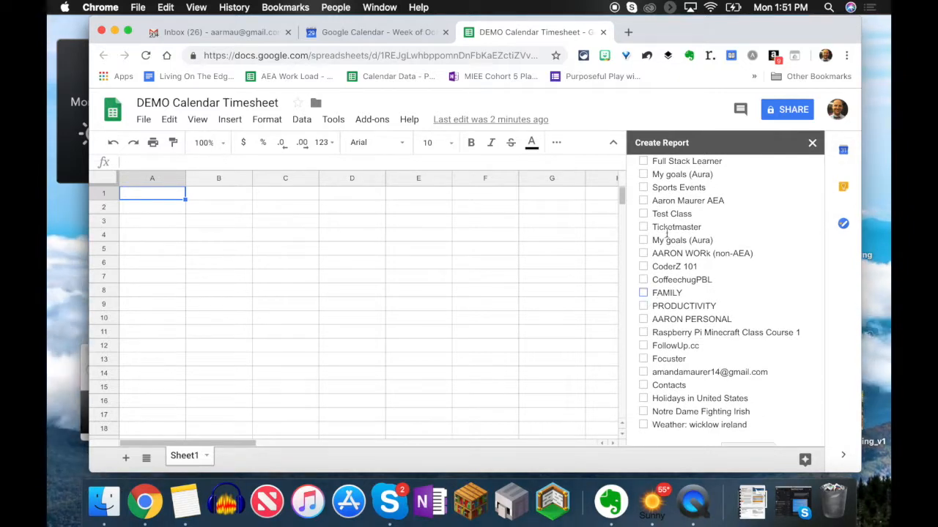
# Set the report's time period to a specified range from 10/29/2018 to 11/30/2018
pyautogui.scroll(5, 714, 339)
pyautogui.scroll(-10, 714, 340)
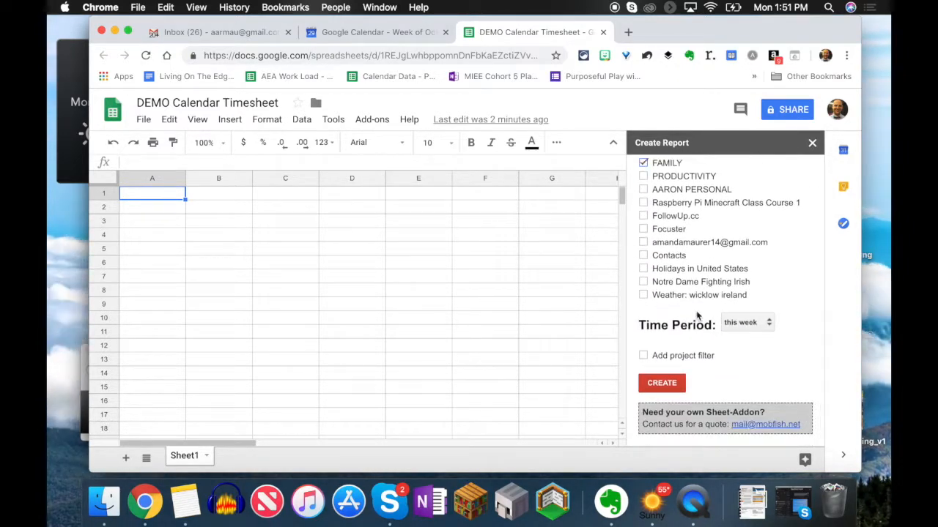
pyautogui.click(751, 323)
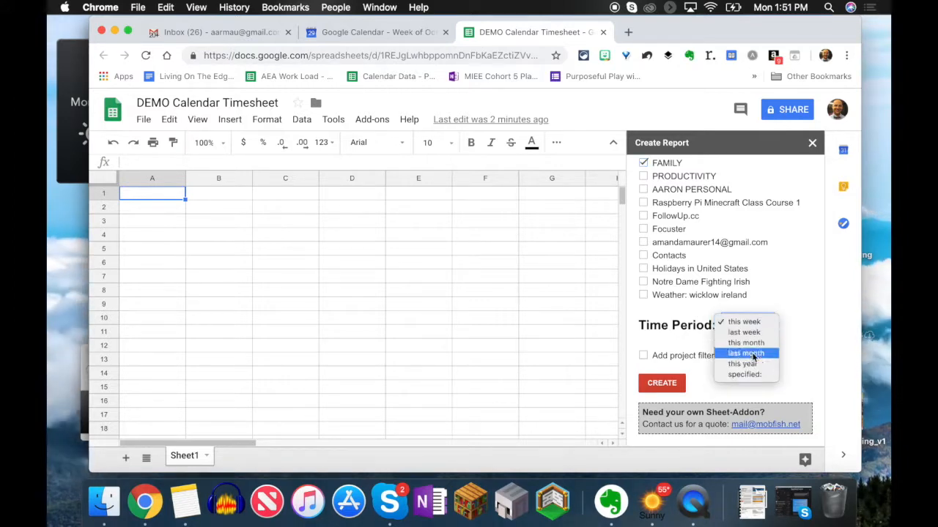
pyautogui.click(755, 375)
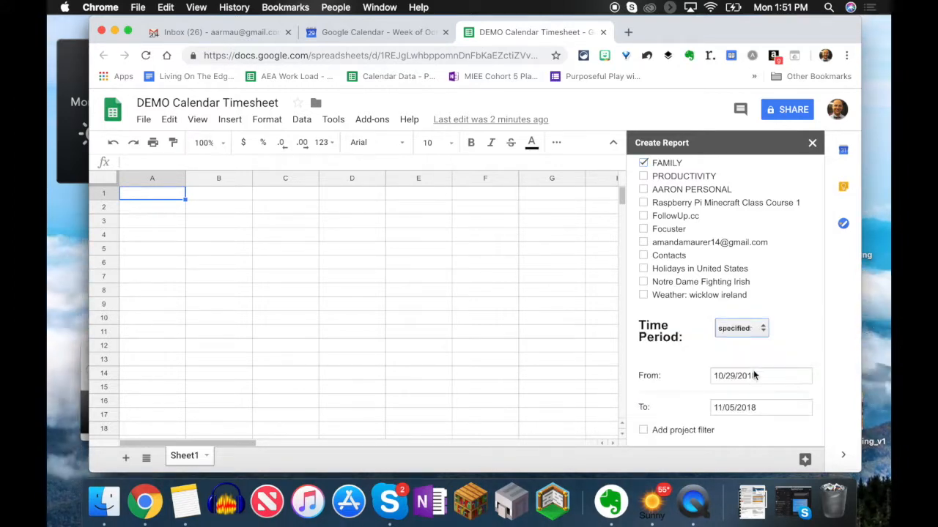
pyautogui.click(747, 378)
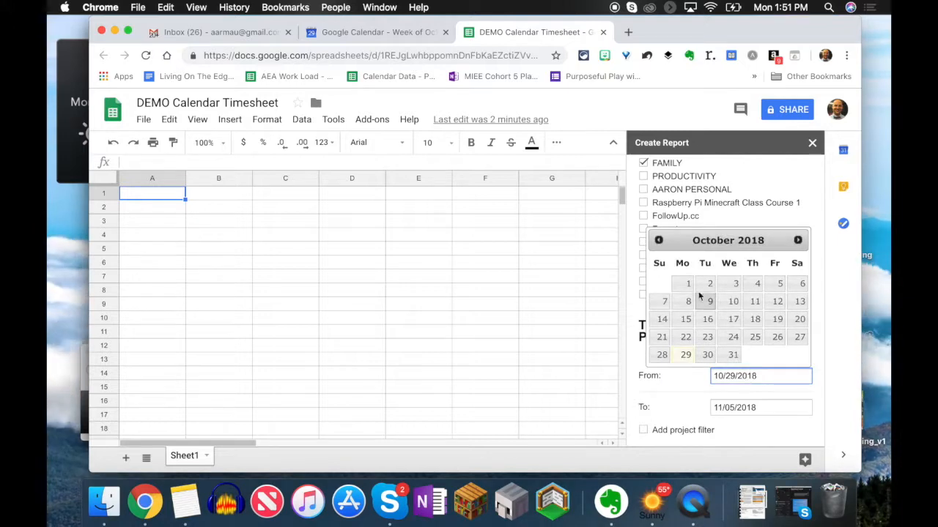
pyautogui.click(686, 355)
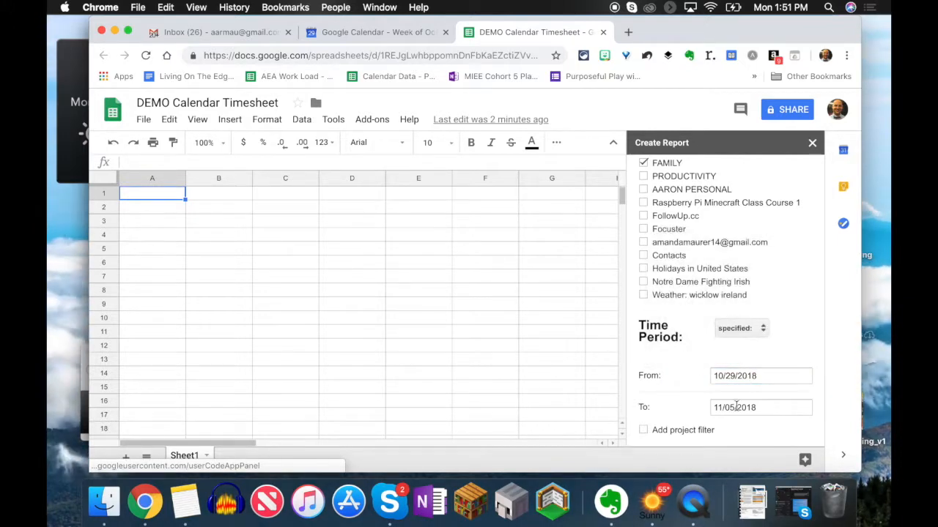
pyautogui.click(744, 407)
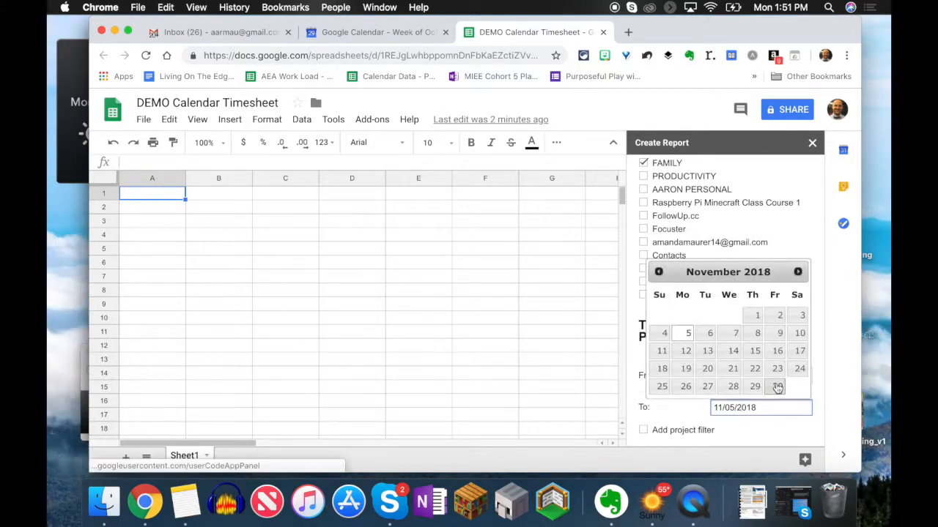
pyautogui.click(777, 387)
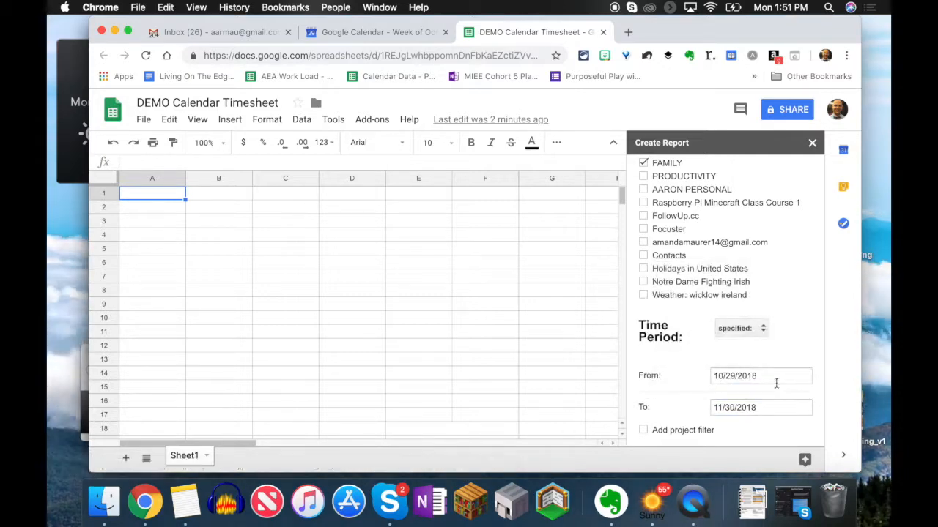
pyautogui.scroll(-1, 775, 383)
pyautogui.scroll(-2, 776, 382)
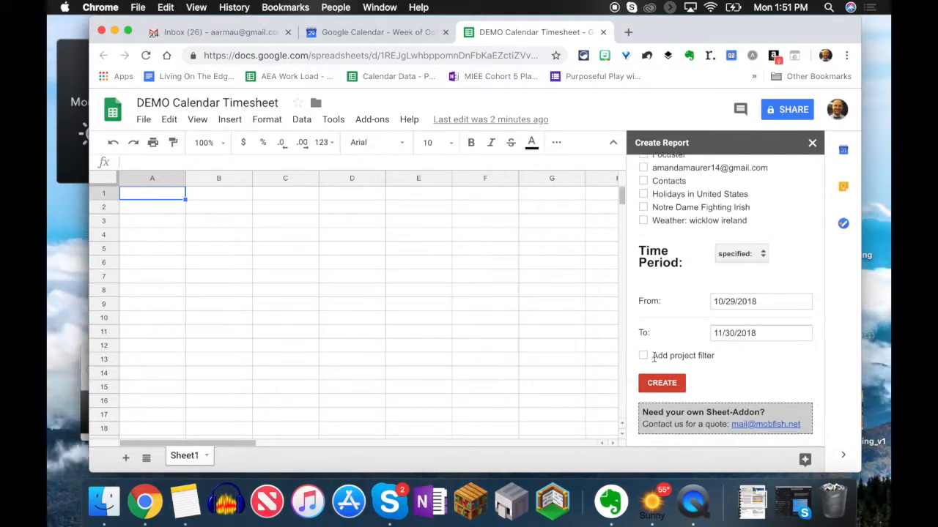
pyautogui.click(643, 357)
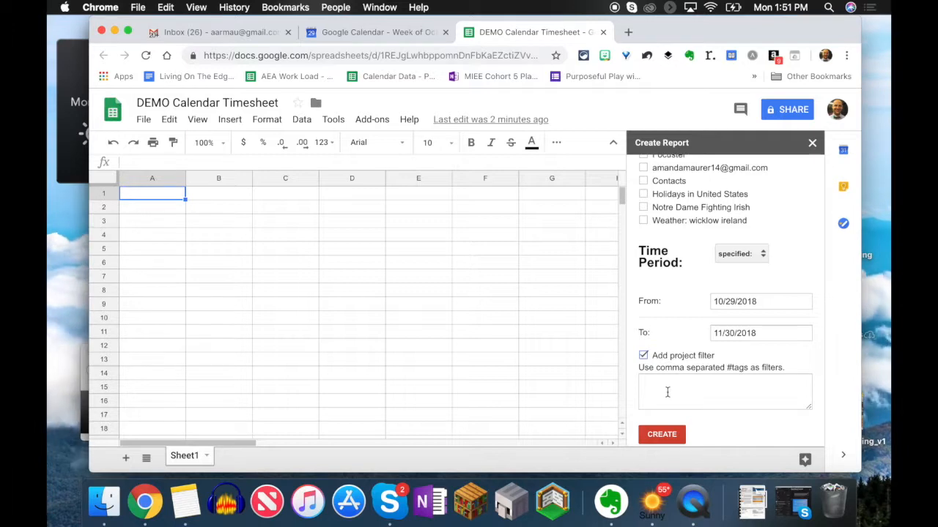
pyautogui.scroll(-1, 667, 392)
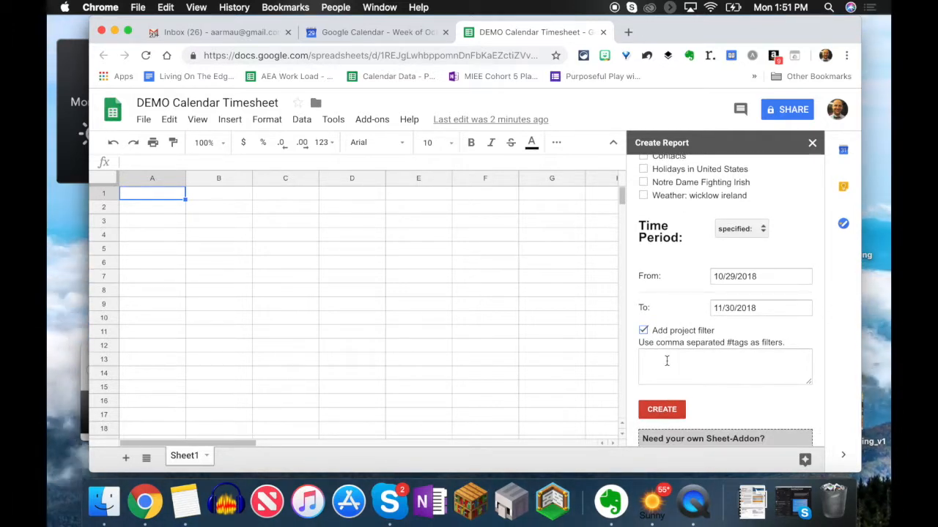
pyautogui.click(643, 331)
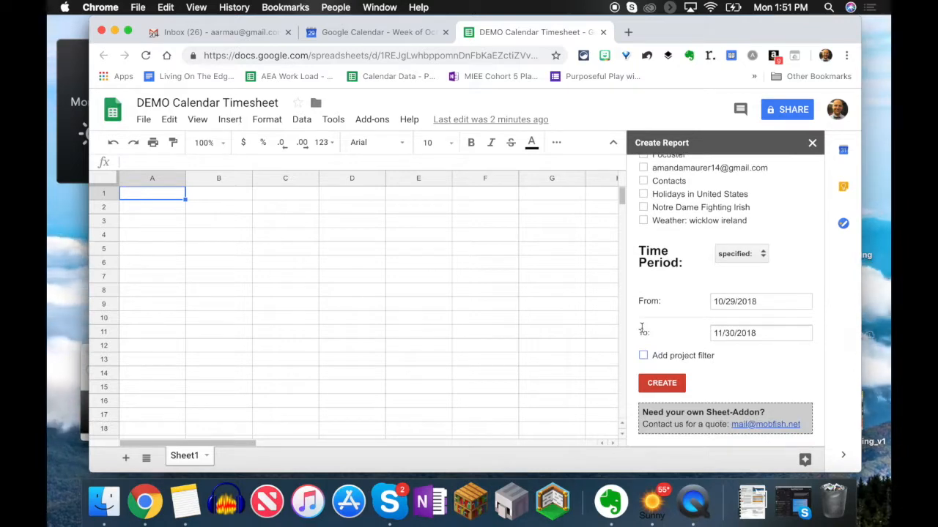
# Check the calendar selection and create the TimeSheet report
pyautogui.scroll(5, 673, 295)
pyautogui.click(663, 270)
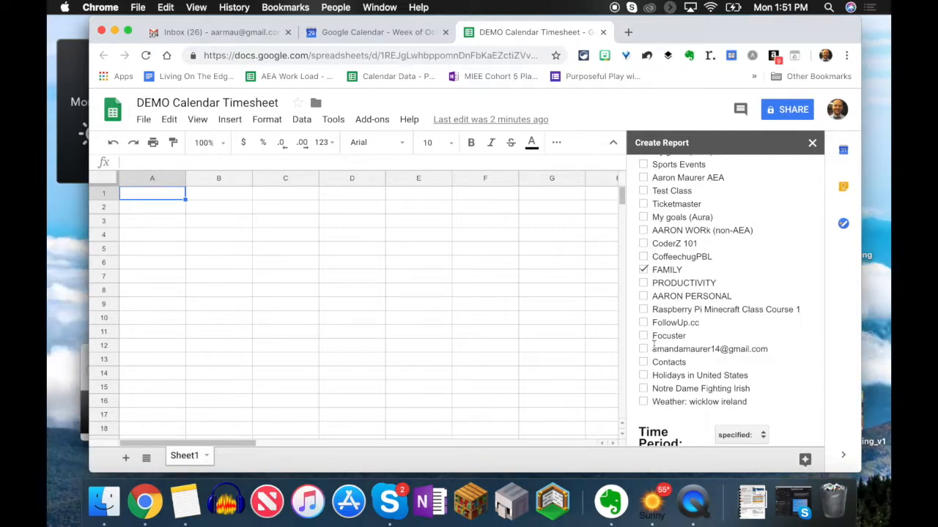
pyautogui.scroll(3, 654, 344)
pyautogui.scroll(-2, 653, 344)
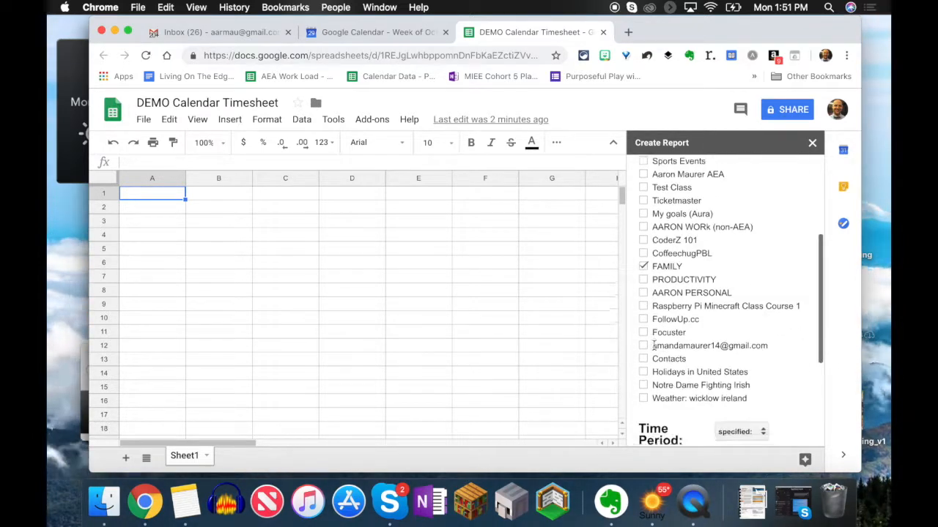
pyautogui.scroll(-5, 654, 343)
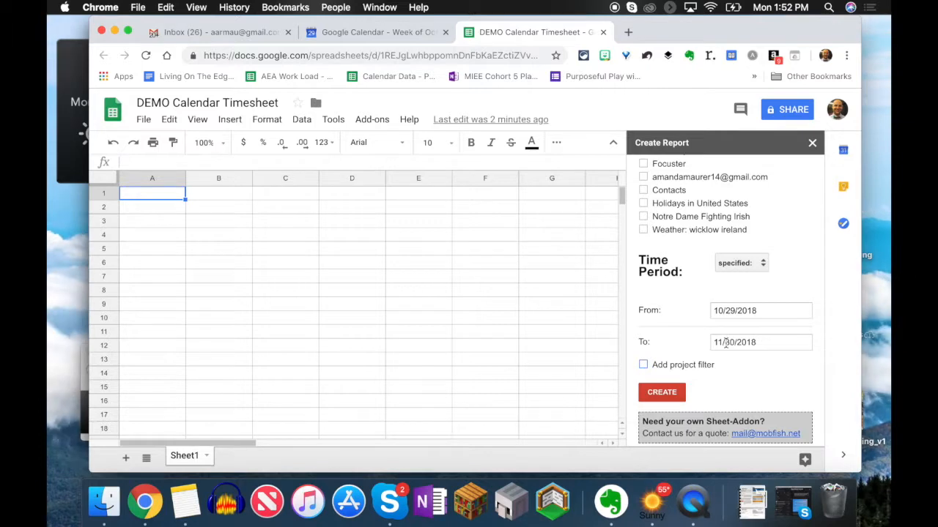
pyautogui.click(662, 393)
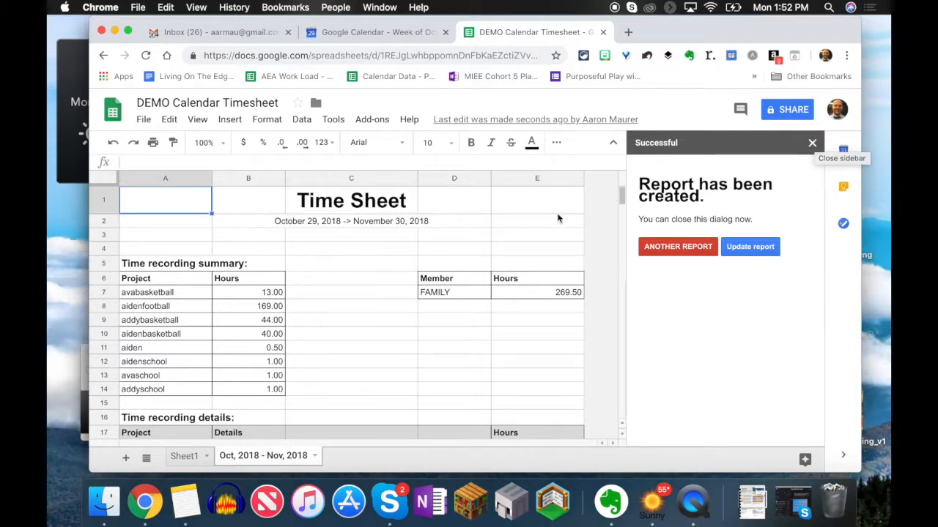
# Examine the report's time recording summary of projects, members and hours, and the start of its time recording details
pyautogui.scroll(-1, 473, 244)
pyautogui.scroll(1, 472, 244)
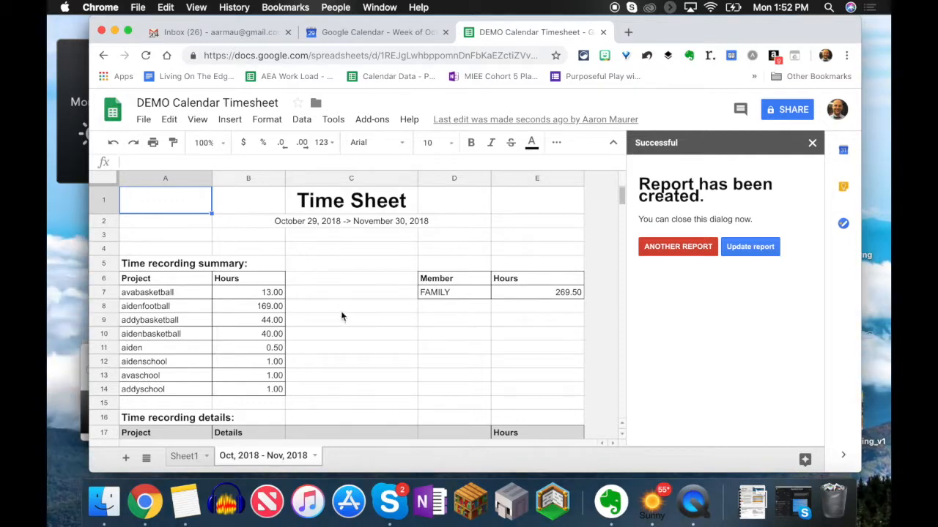
pyautogui.scroll(-1, 341, 317)
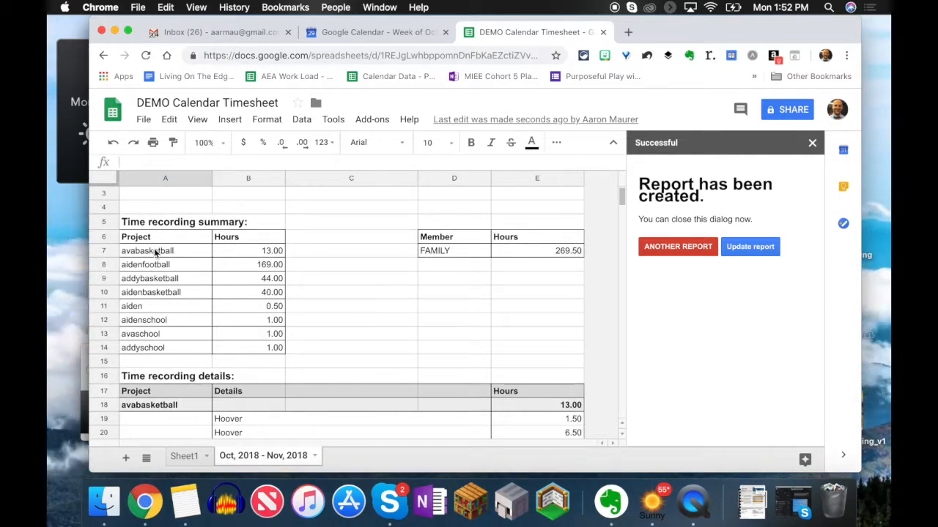
pyautogui.moveTo(150, 255); pyautogui.dragTo(148, 347)
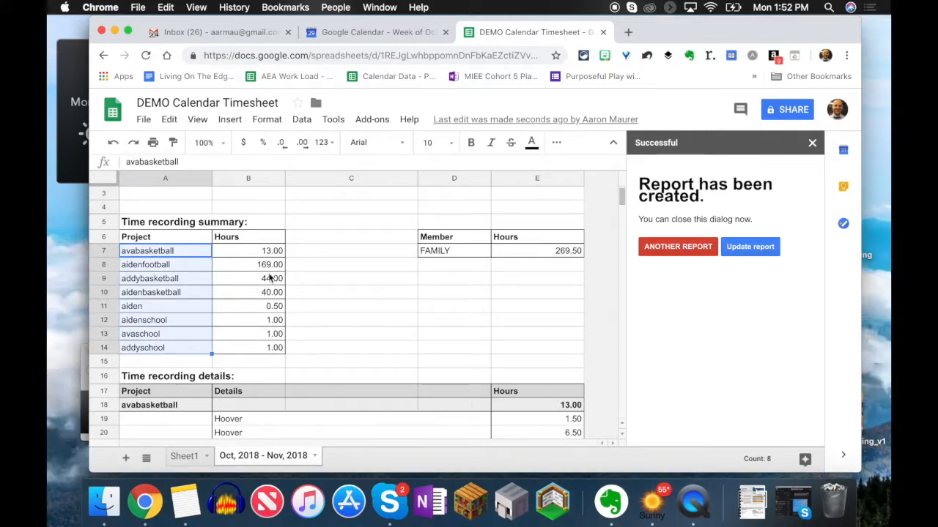
pyautogui.click(272, 251)
pyautogui.click(439, 253)
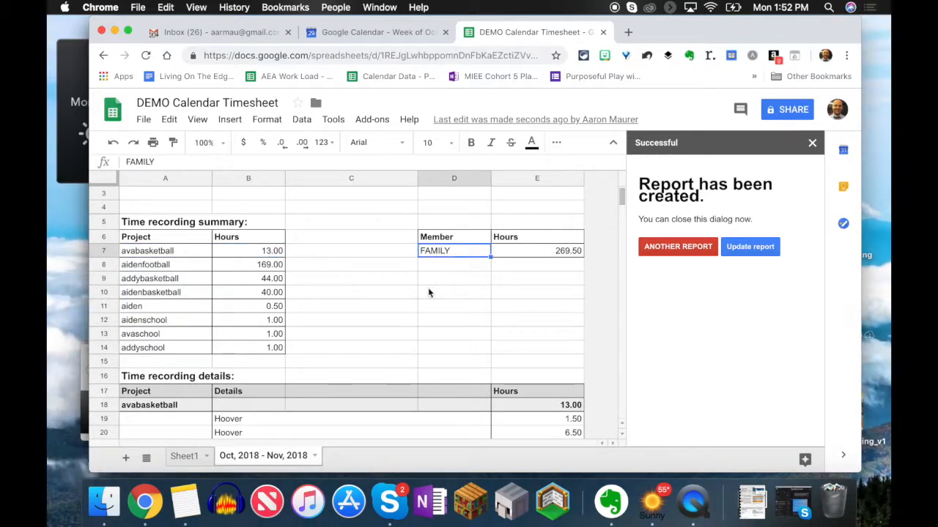
pyautogui.scroll(-1, 429, 292)
pyautogui.scroll(-3, 428, 293)
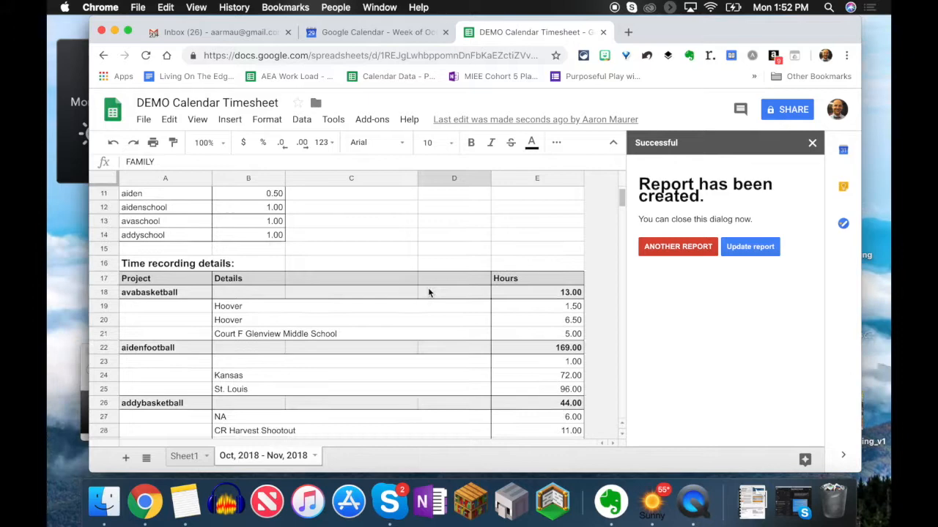
pyautogui.scroll(-1, 428, 293)
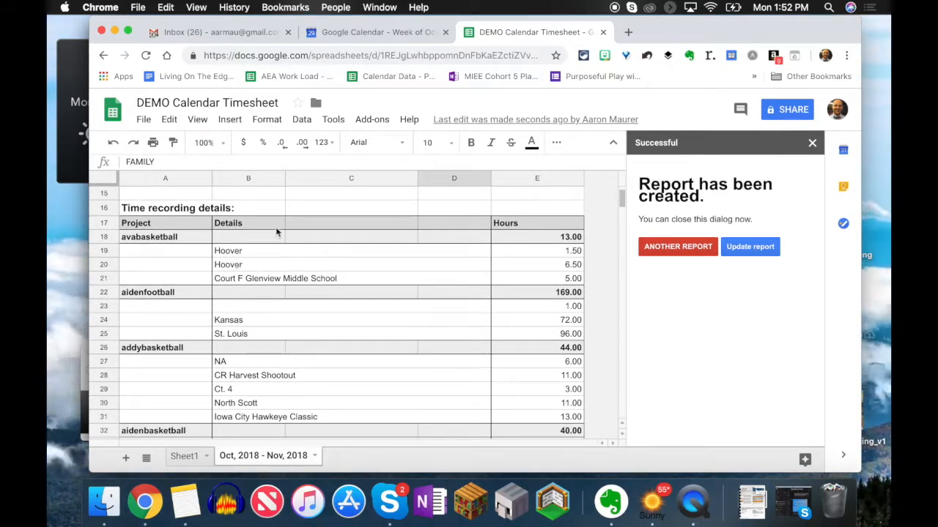
# Switch to Google Calendar and view the details of the Ct.1 basketball event on Wednesday, October 31
pyautogui.click(354, 33)
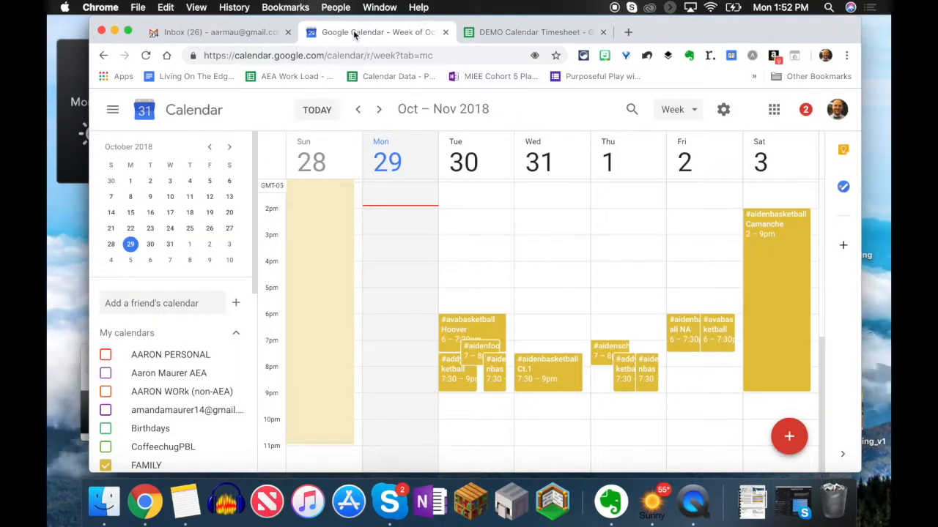
pyautogui.click(542, 362)
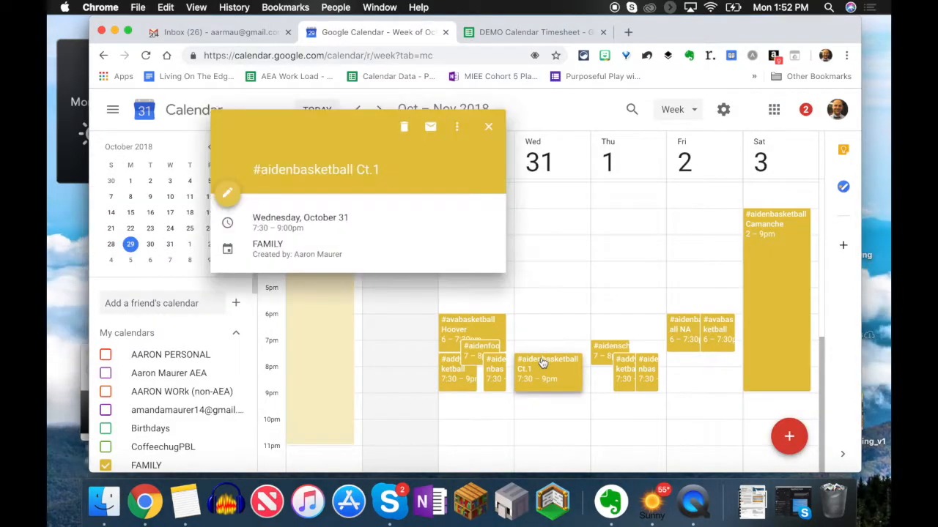
pyautogui.click(488, 126)
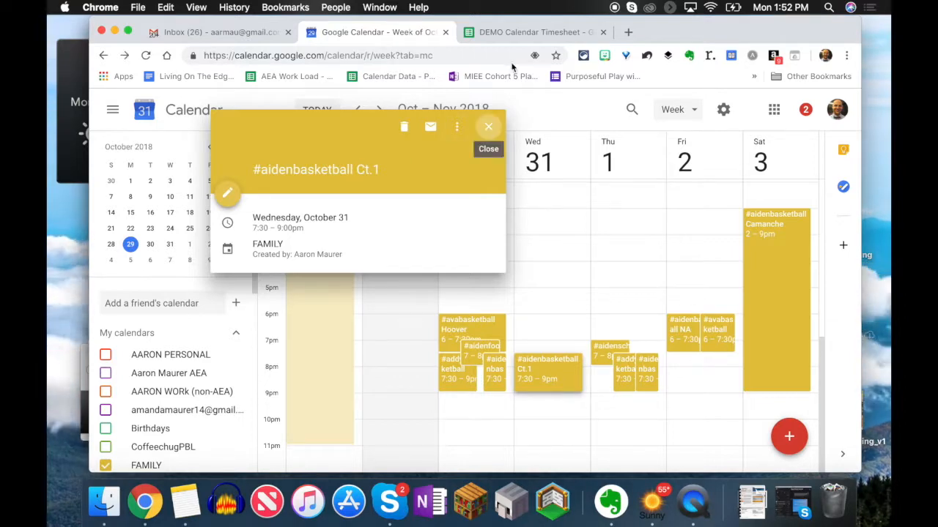
# Return to the "DEMO Calendar Timesheet" spreadsheet and examine the Ct.1 and NA basketball entries in the time recording details
pyautogui.click(520, 37)
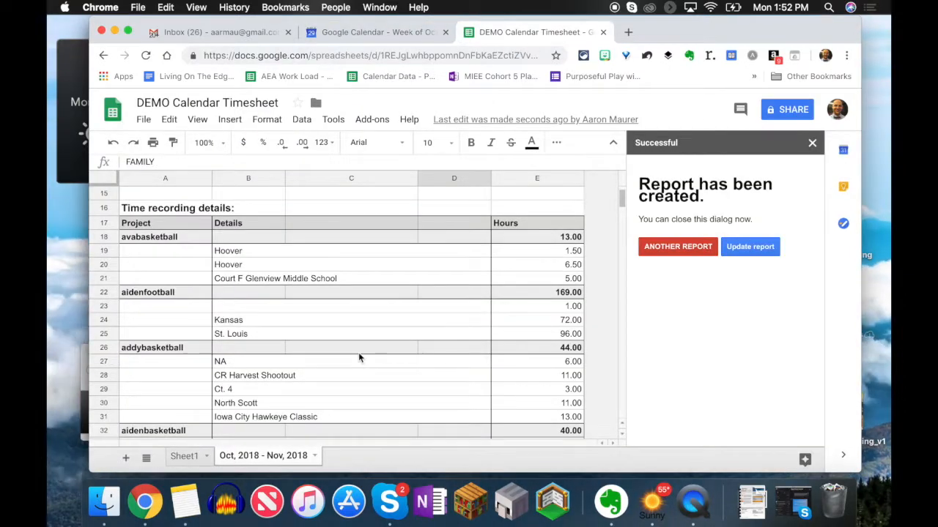
pyautogui.scroll(-2, 359, 357)
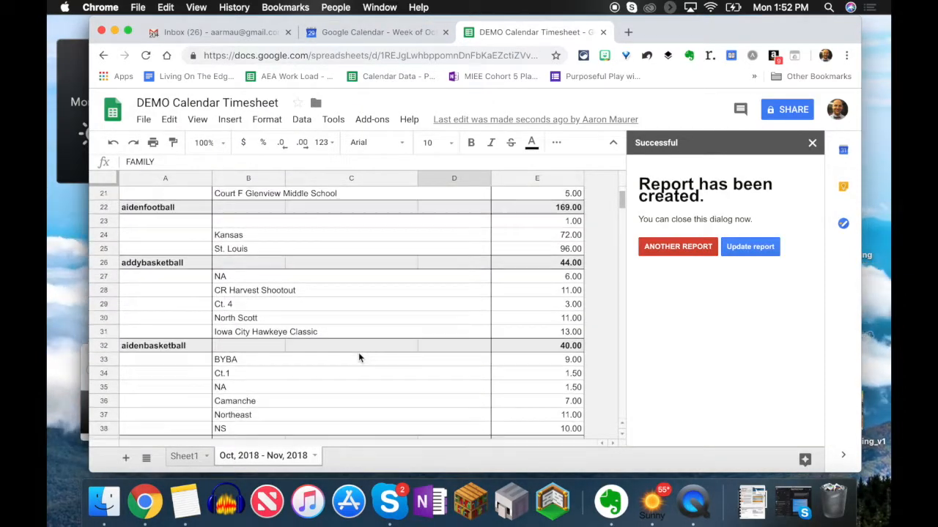
pyautogui.click(240, 373)
pyautogui.click(240, 389)
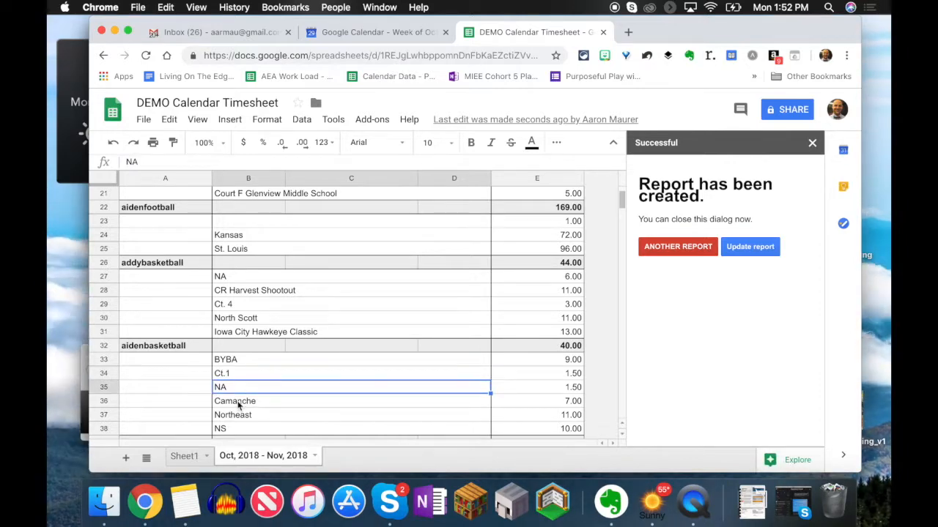
pyautogui.scroll(-1, 238, 405)
pyautogui.scroll(3, 238, 405)
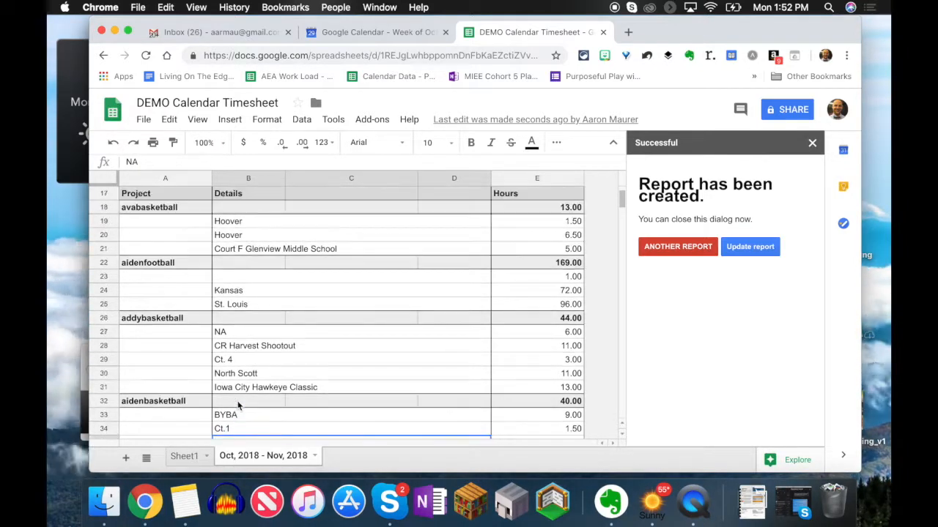
# Examine the time recording details for each hashtag, then return to the report's time recording summary
pyautogui.scroll(1, 249, 312)
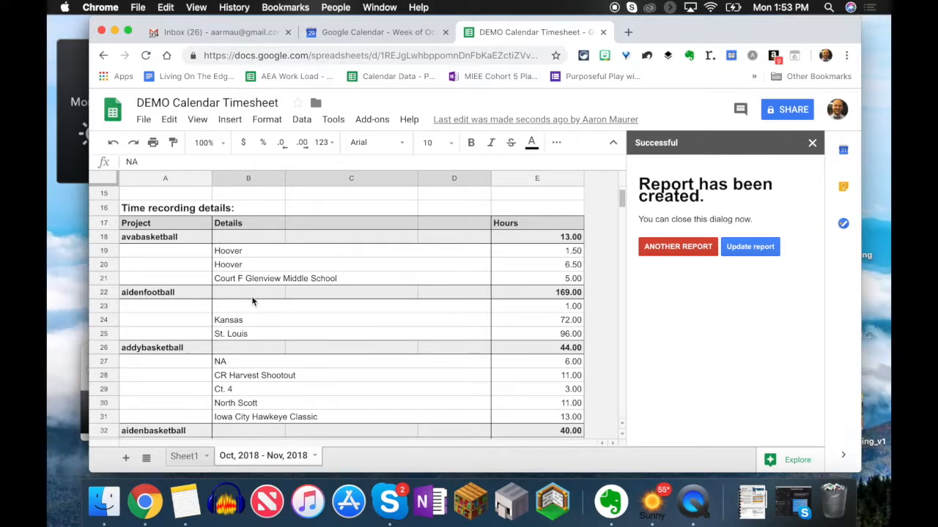
pyautogui.scroll(-2, 251, 295)
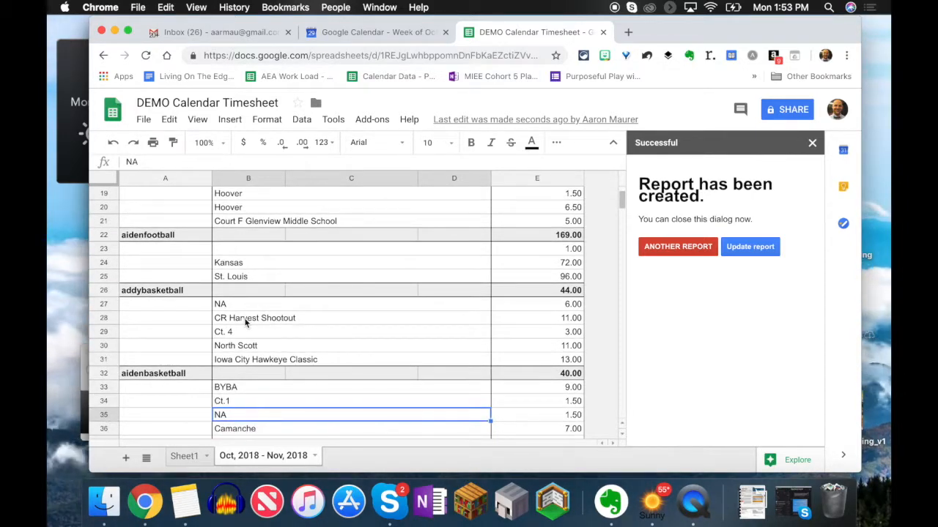
pyautogui.scroll(-4, 247, 352)
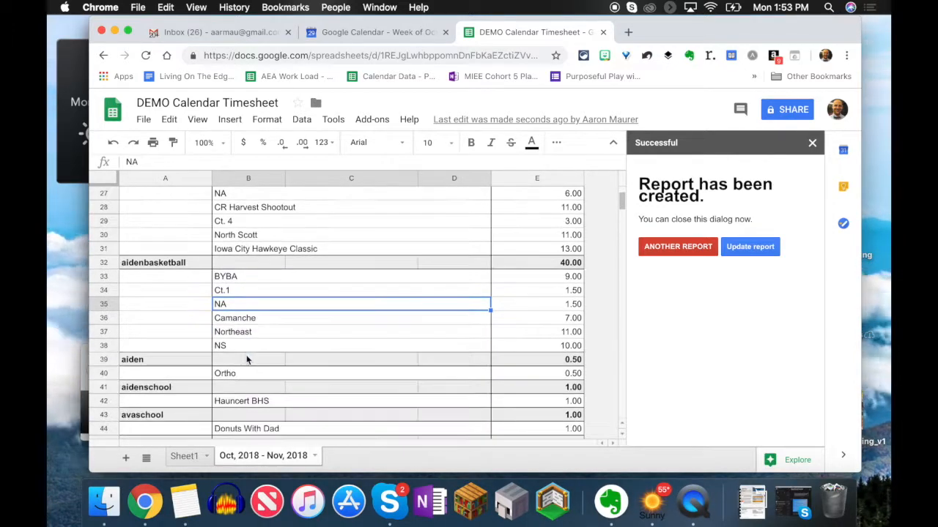
pyautogui.scroll(-4, 247, 359)
pyautogui.scroll(14, 246, 359)
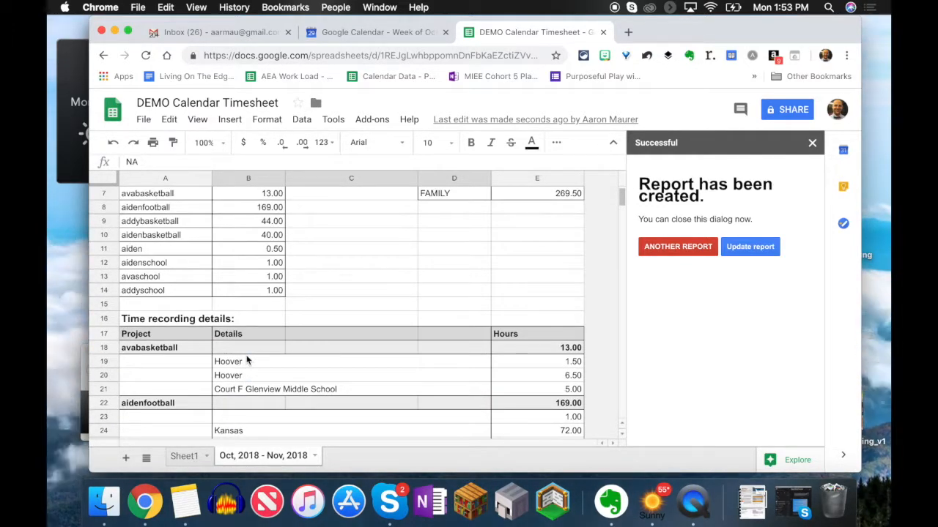
pyautogui.scroll(2, 364, 324)
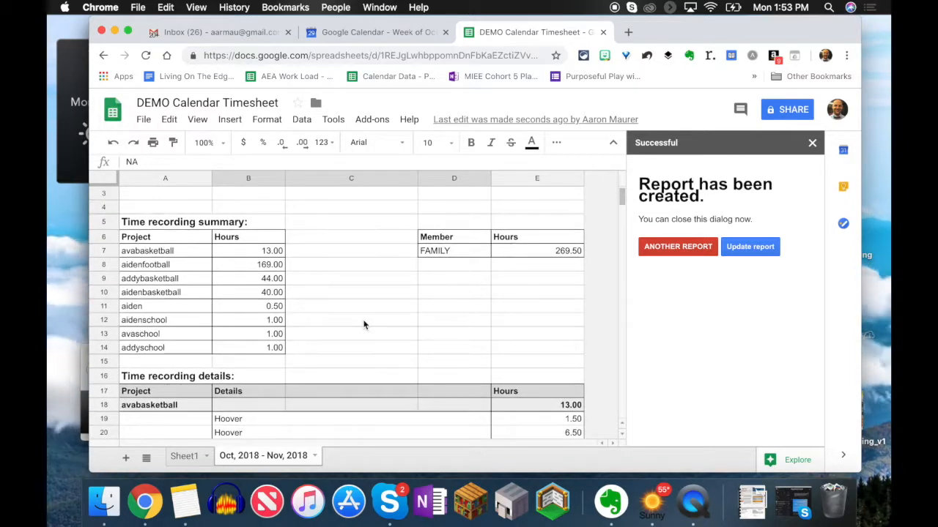
pyautogui.click(229, 120)
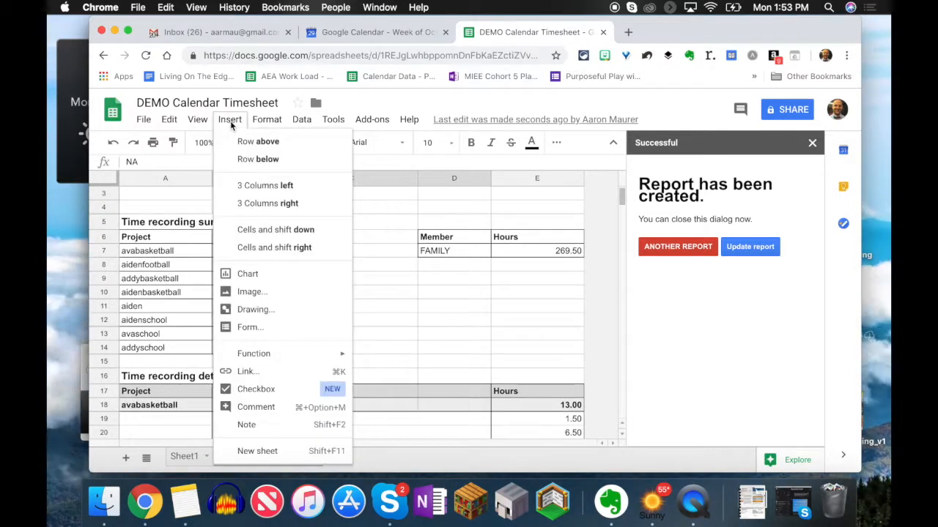
pyautogui.click(257, 274)
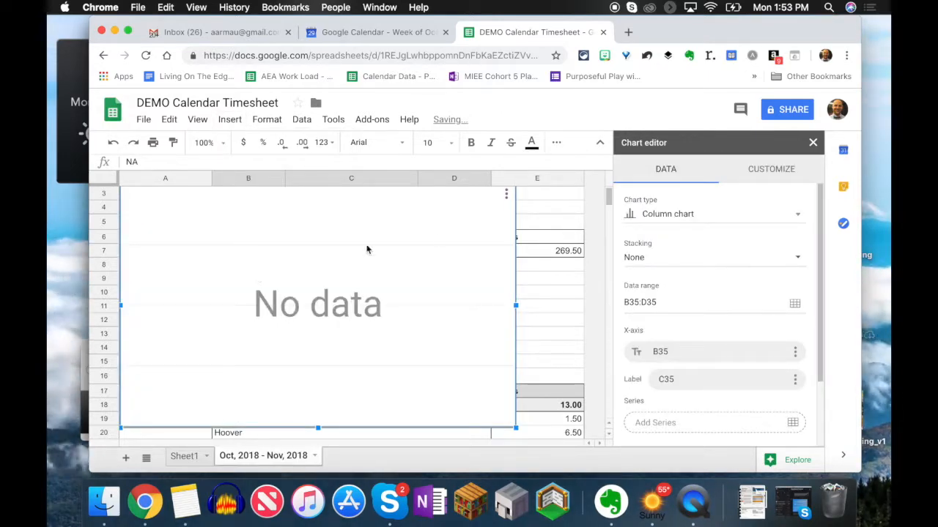
pyautogui.click(662, 219)
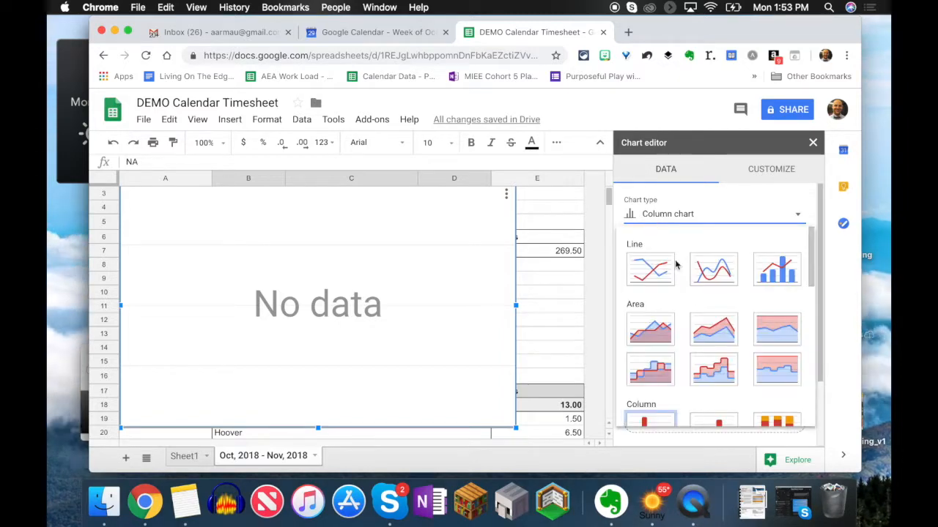
pyautogui.scroll(-3, 693, 319)
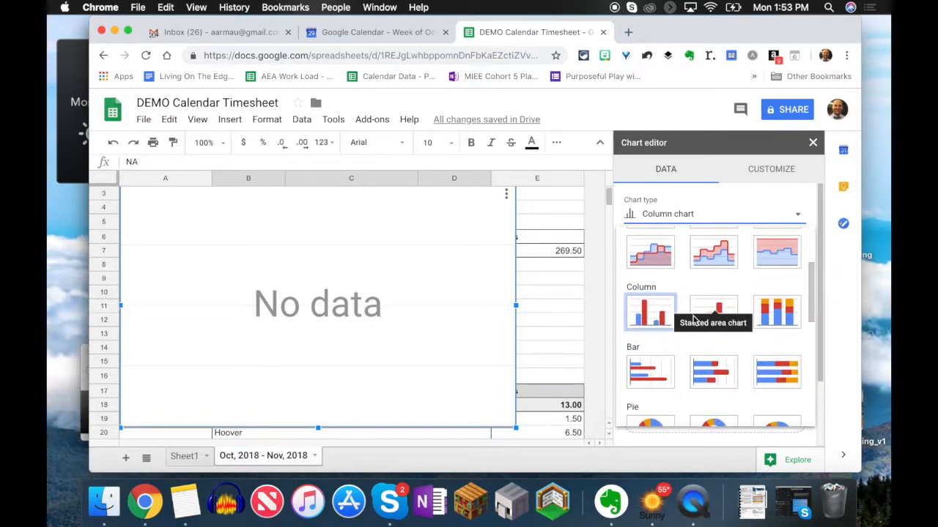
pyautogui.click(650, 423)
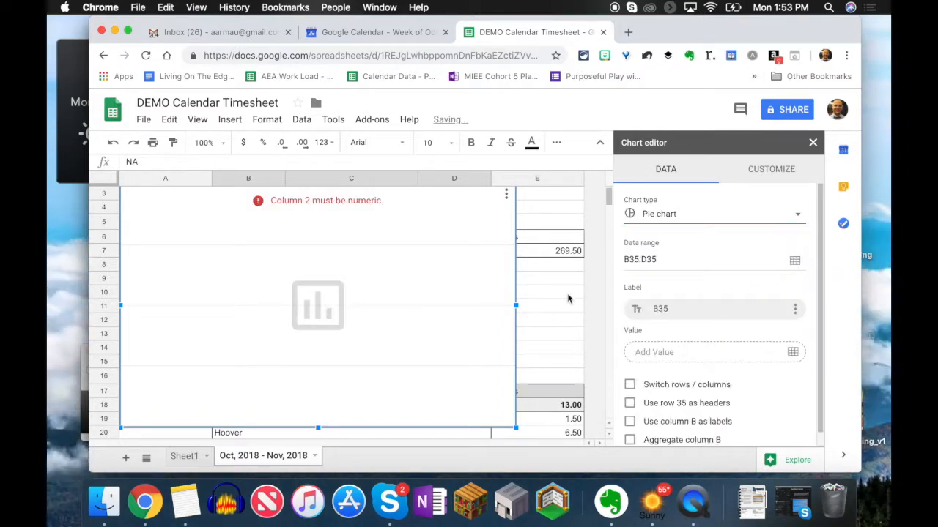
pyautogui.click(532, 208)
pyautogui.click(441, 249)
pyautogui.press('Delete')
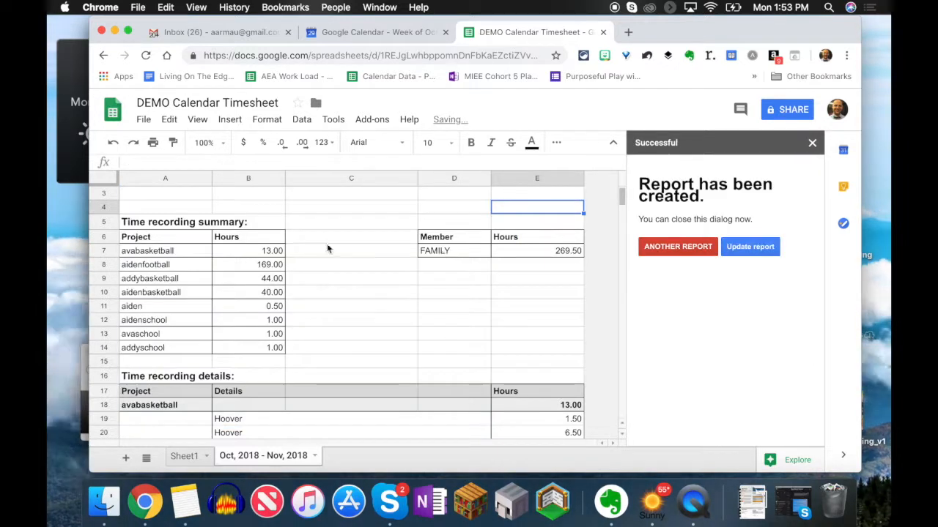
# Insert a pie chart of hours per project from the time recording summary table, including its header row, and close the chart editor
pyautogui.moveTo(134, 242); pyautogui.dragTo(255, 352)
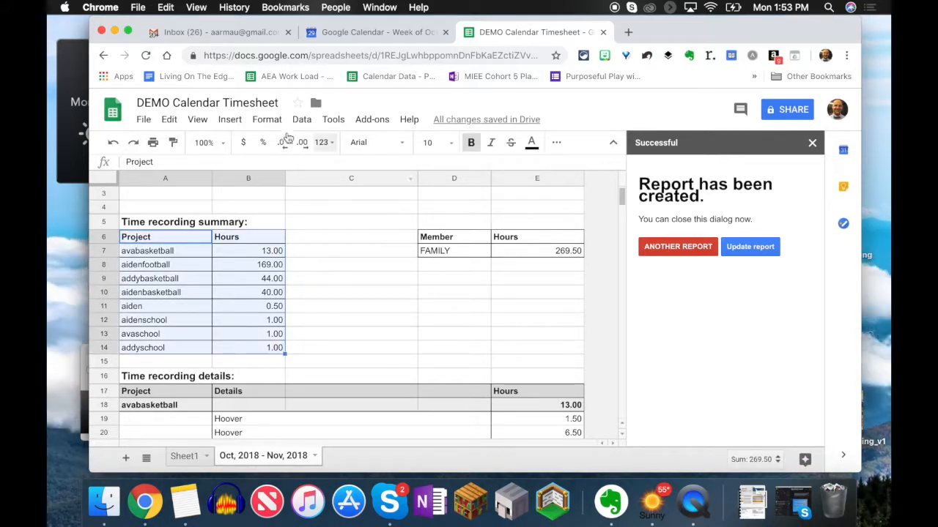
pyautogui.click(227, 123)
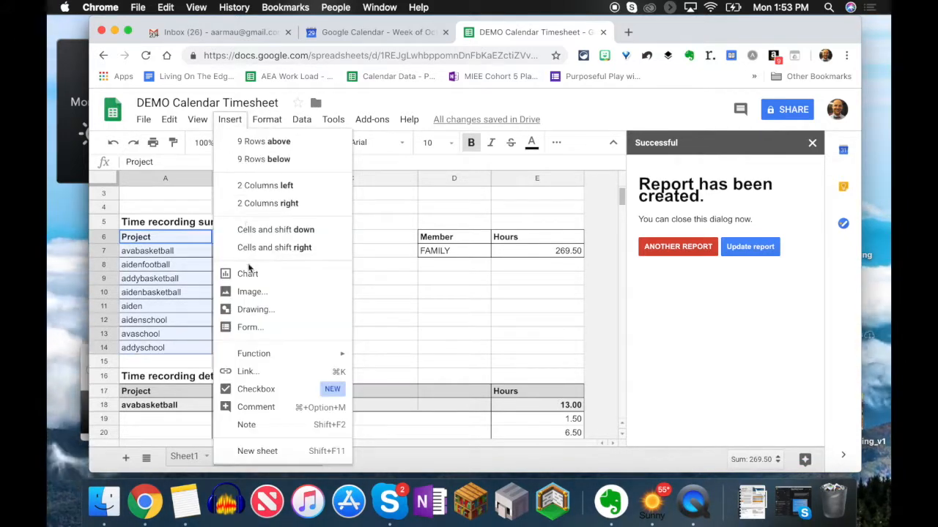
pyautogui.click(466, 232)
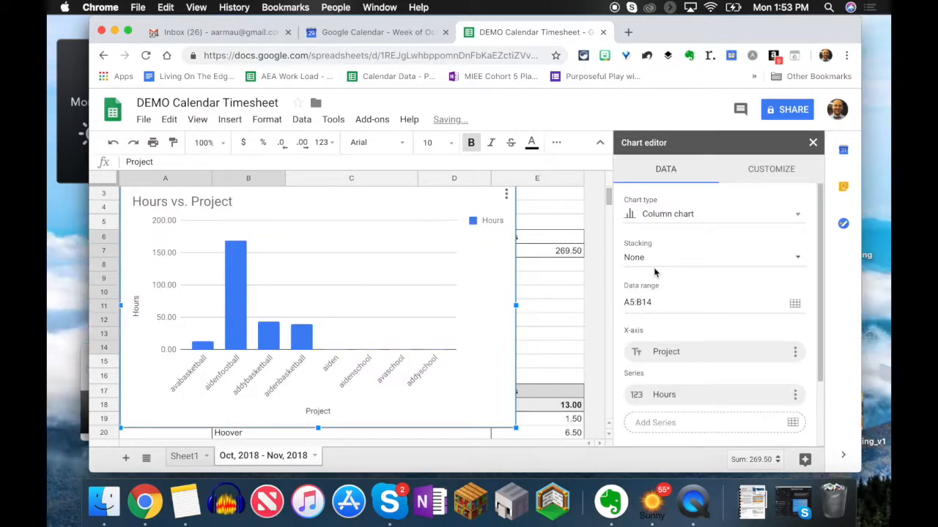
pyautogui.click(674, 213)
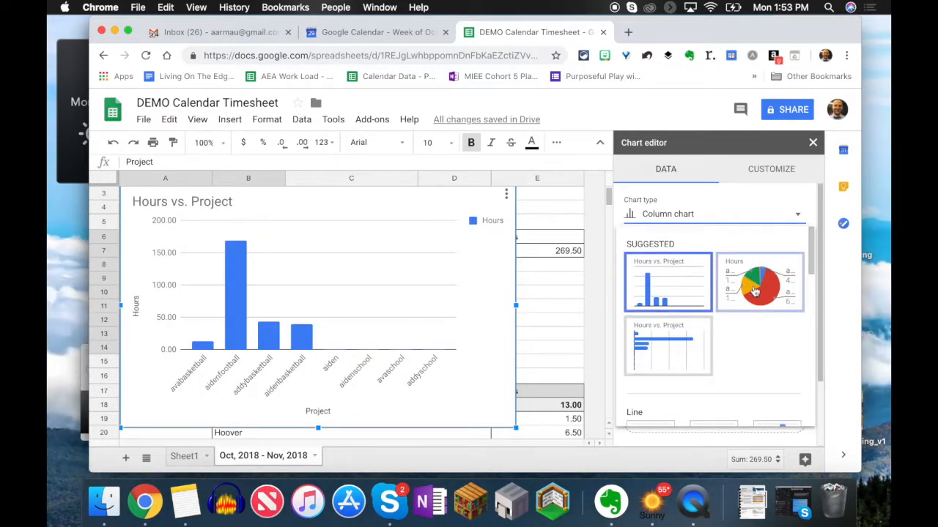
pyautogui.click(755, 292)
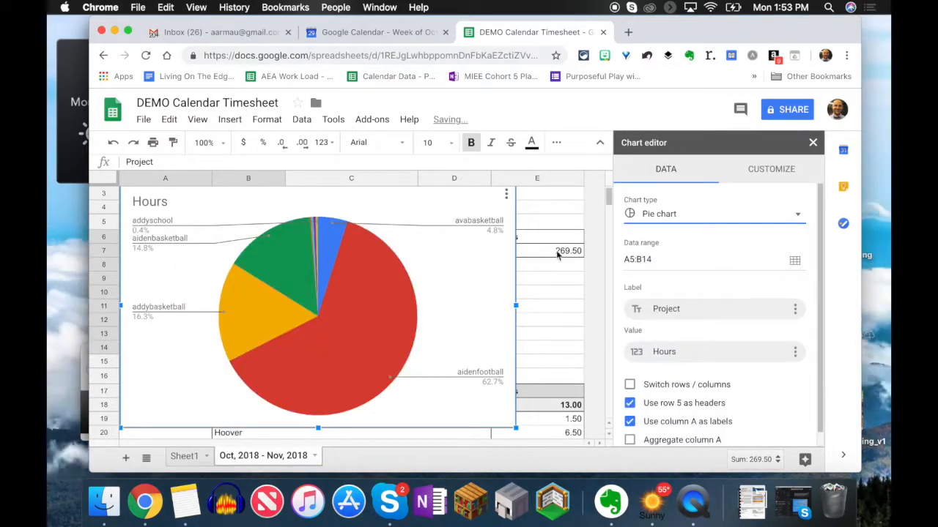
pyautogui.scroll(-2, 470, 291)
pyautogui.scroll(1, 471, 291)
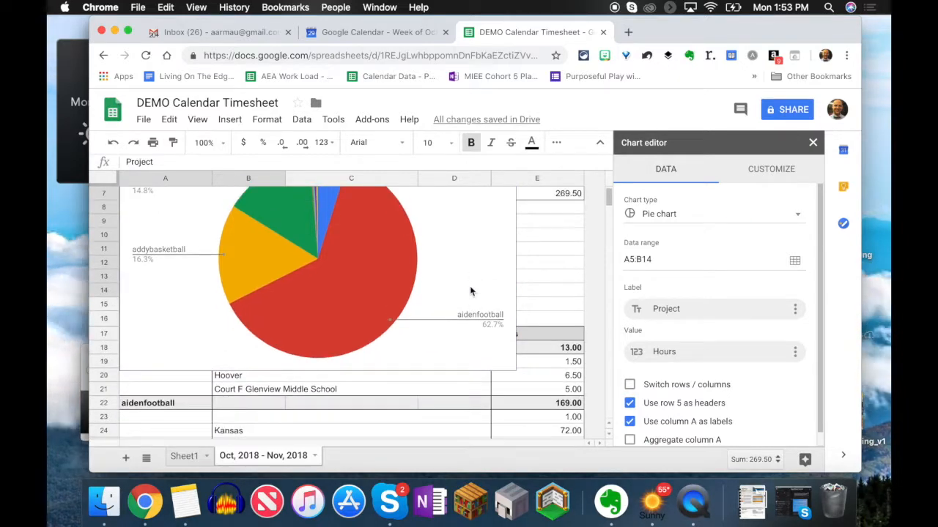
pyautogui.click(813, 143)
# Shrink the Hours pie chart and place it beside the time recording summary table, across columns C to E
pyautogui.scroll(2, 357, 274)
pyautogui.scroll(2, 164, 220)
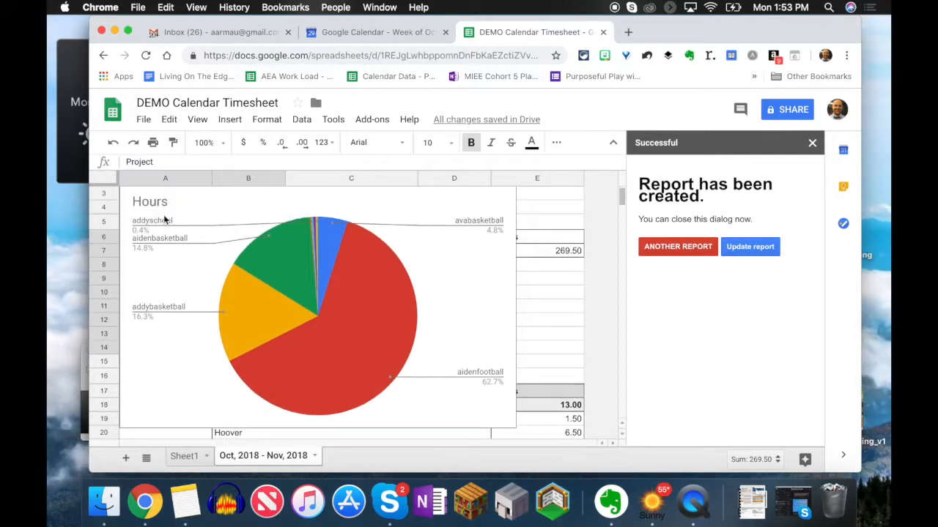
pyautogui.scroll(1, 164, 220)
pyautogui.click(142, 248)
pyautogui.moveTo(121, 227); pyautogui.dragTo(394, 285)
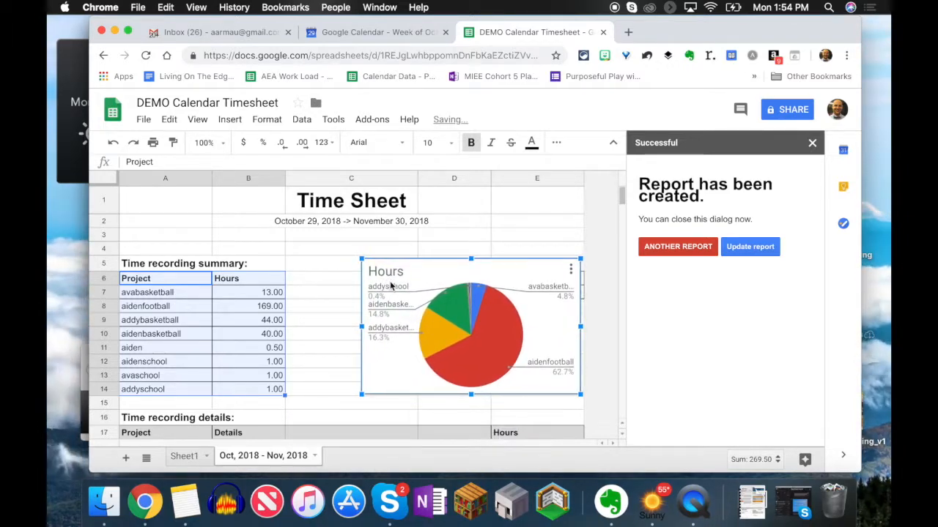
pyautogui.doubleClick(501, 367)
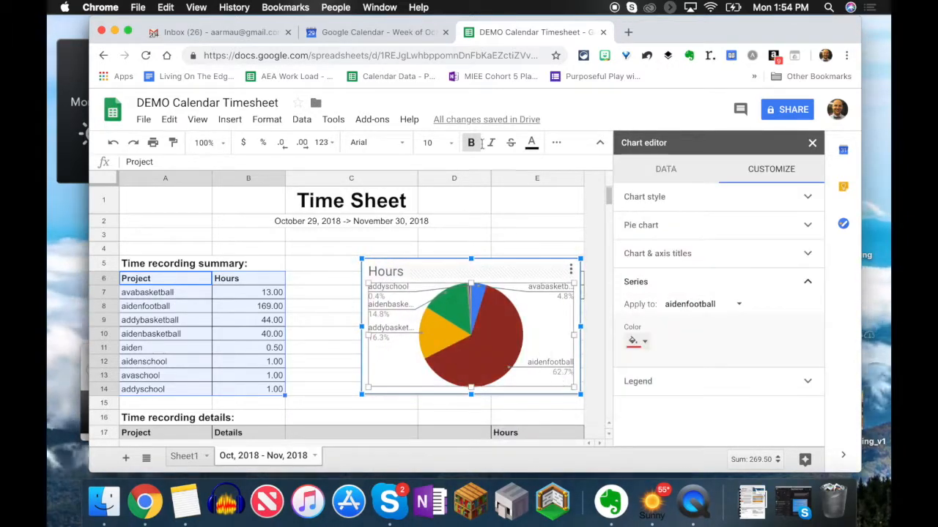
pyautogui.click(490, 234)
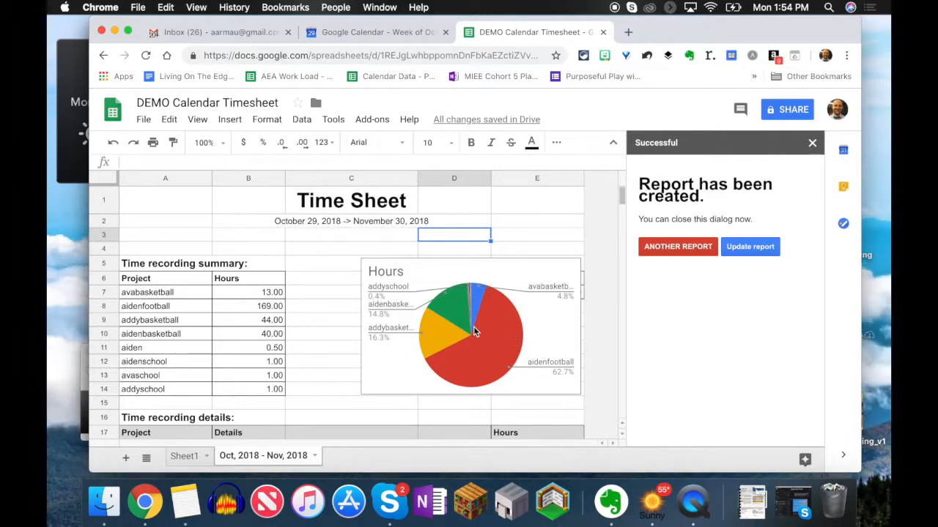
pyautogui.click(444, 334)
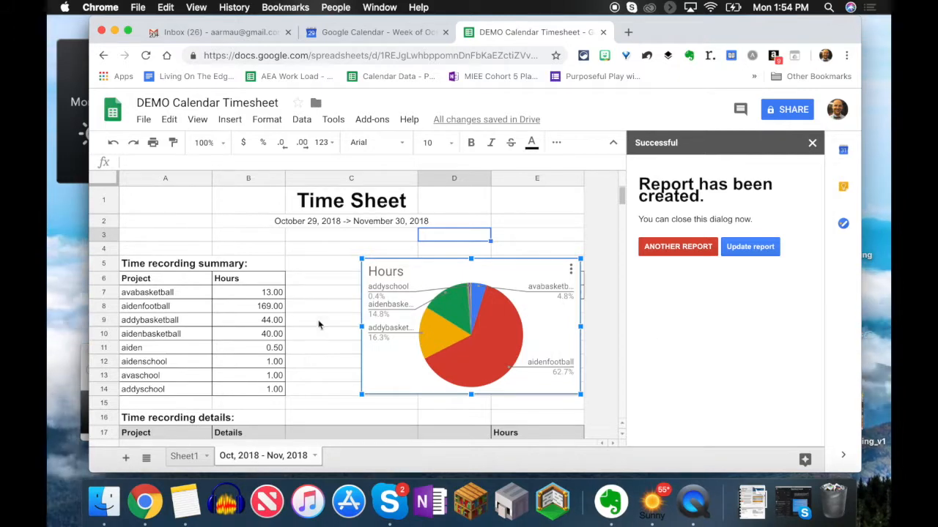
# Switch to Google Calendar, change "Hoover" to "Hoovers" in the title of the Tuesday, October 30 basketball event, and save it
pyautogui.click(362, 34)
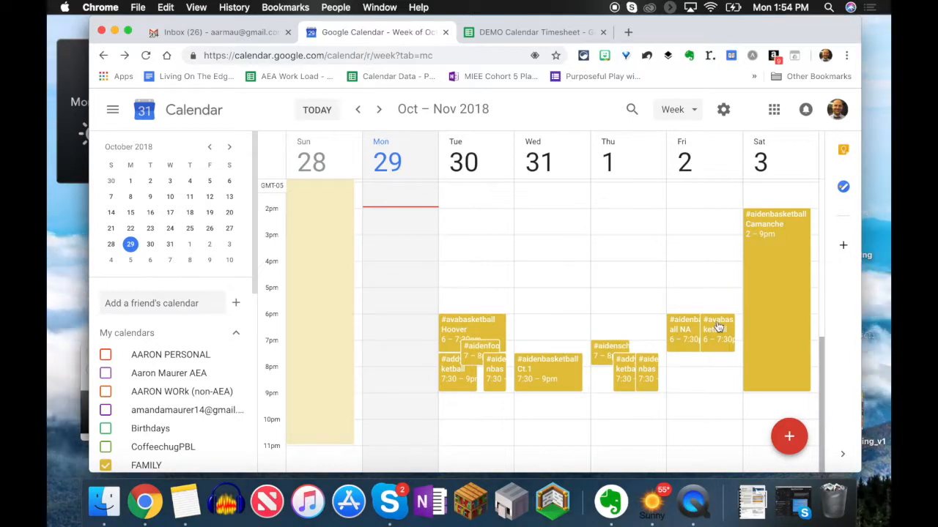
pyautogui.click(476, 326)
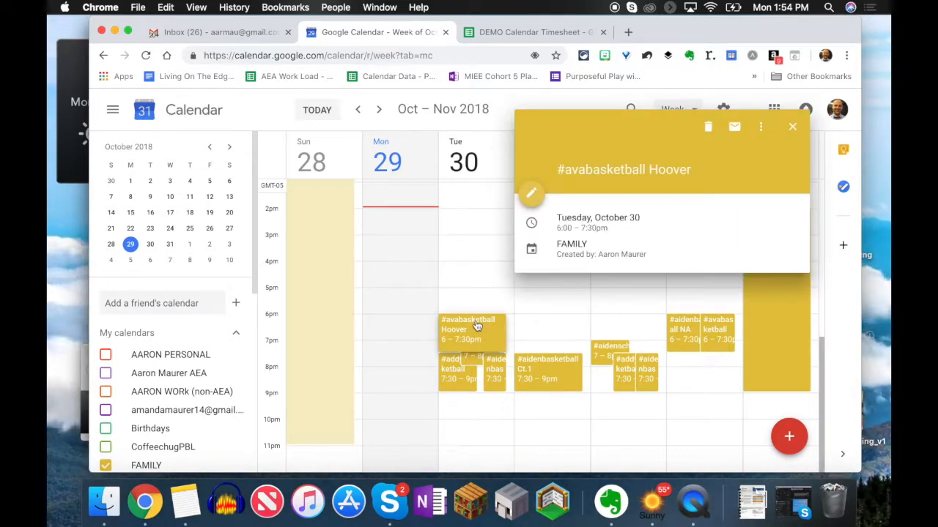
pyautogui.click(532, 197)
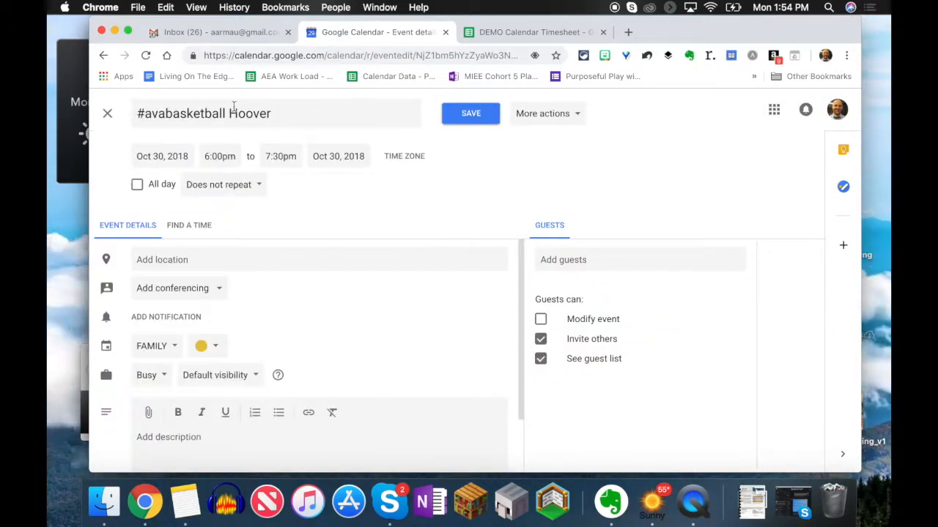
pyautogui.moveTo(228, 113); pyautogui.dragTo(281, 115)
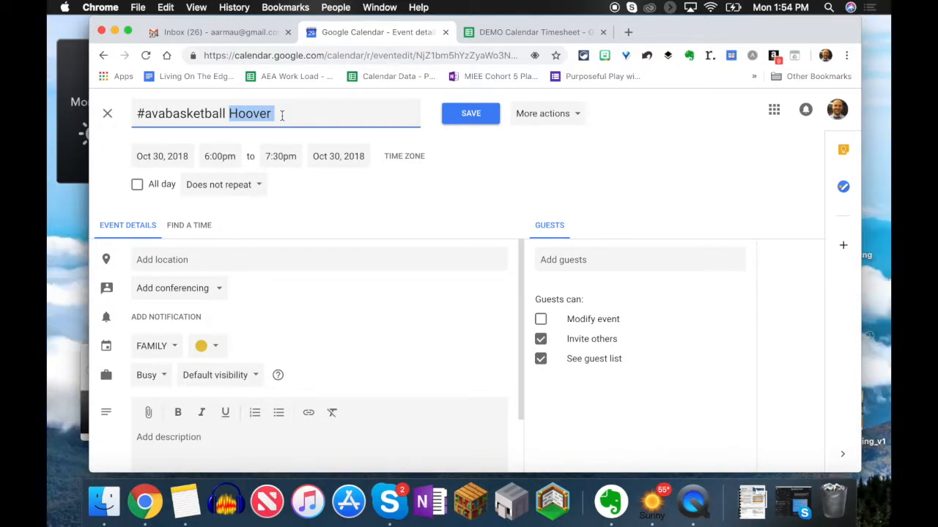
pyautogui.press('Right')
pyautogui.write('s')
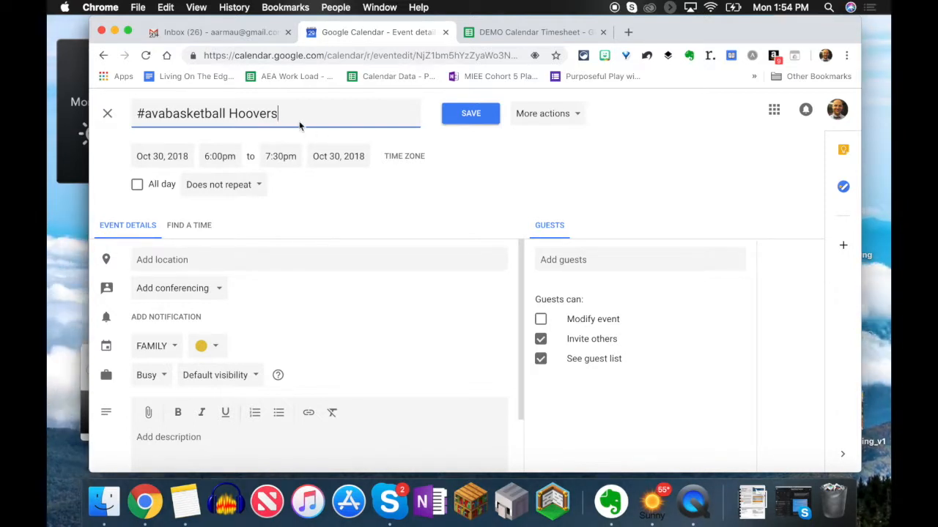
pyautogui.click(468, 114)
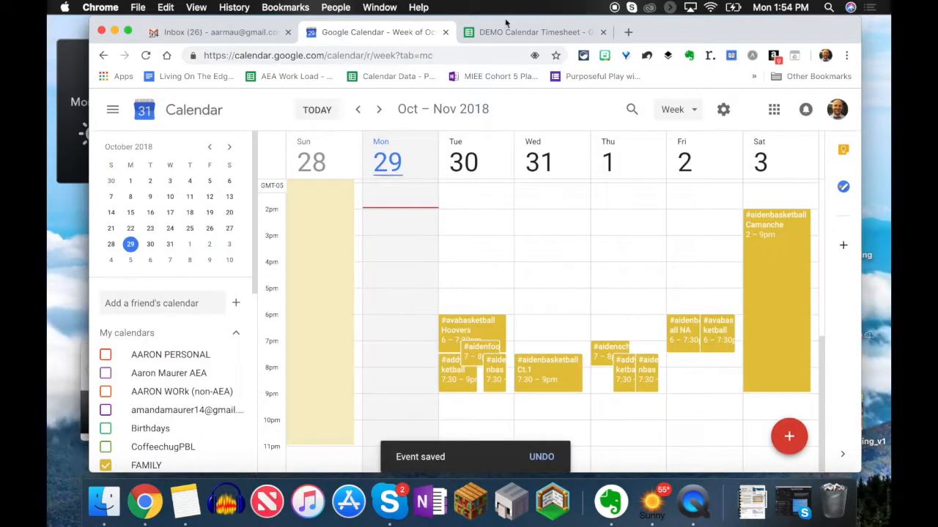
# Return to the "DEMO Calendar Timesheet" spreadsheet, update the TimeSheet report and check the Hoovers entry in the time recording details
pyautogui.click(501, 31)
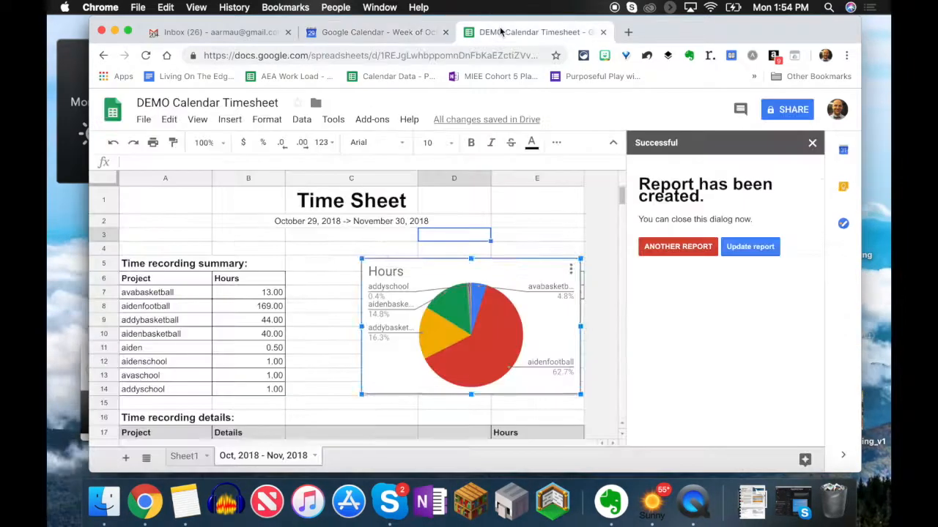
pyautogui.click(755, 249)
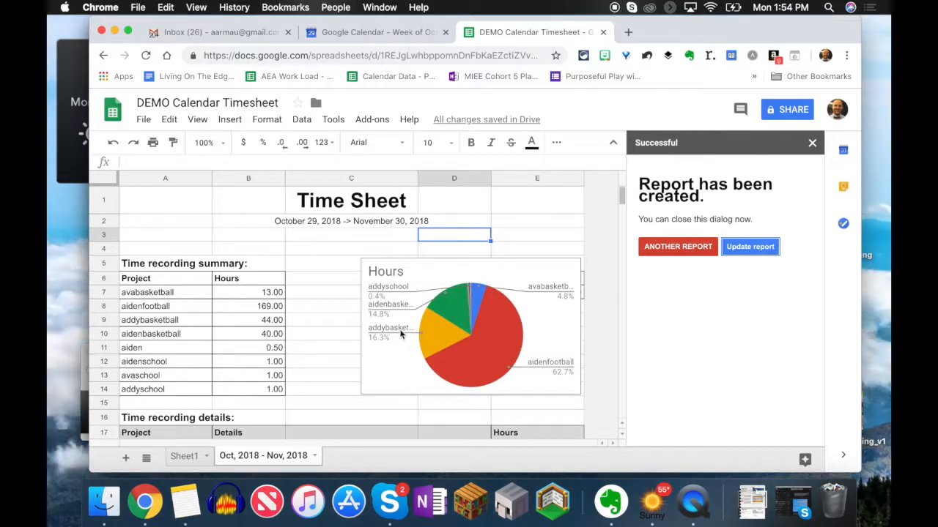
pyautogui.scroll(-5, 376, 336)
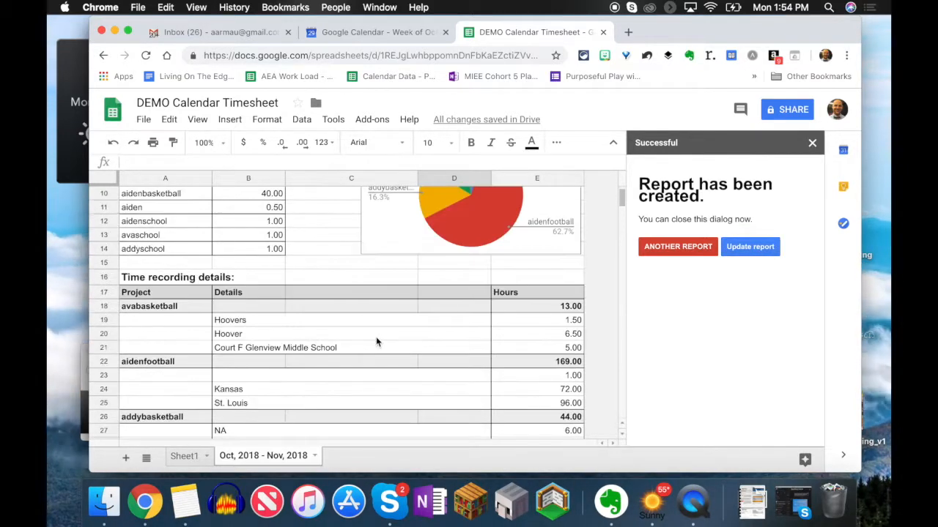
pyautogui.click(250, 325)
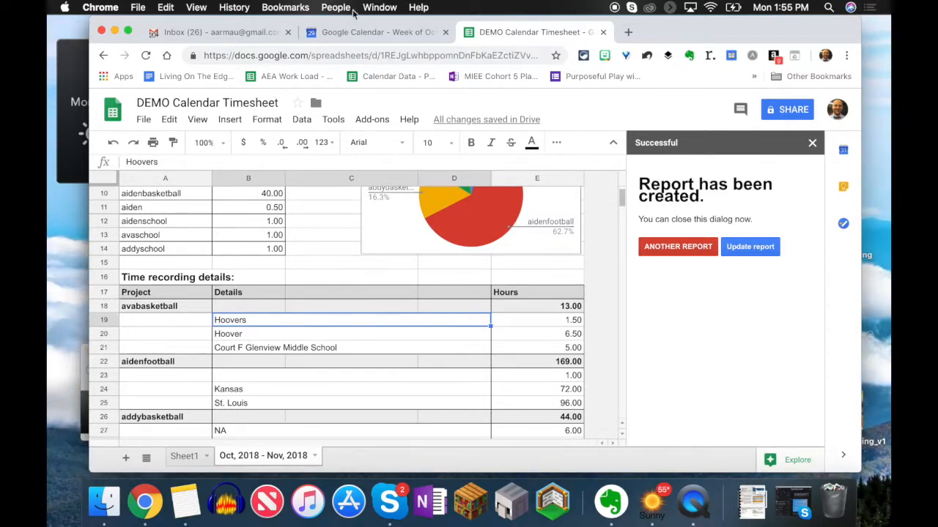
# In Google Calendar, change "Hoovers" to "Hoover" in the Tuesday, October 30 #avabasketball event title, save it, and return to the timesheet spreadsheet
pyautogui.click(366, 32)
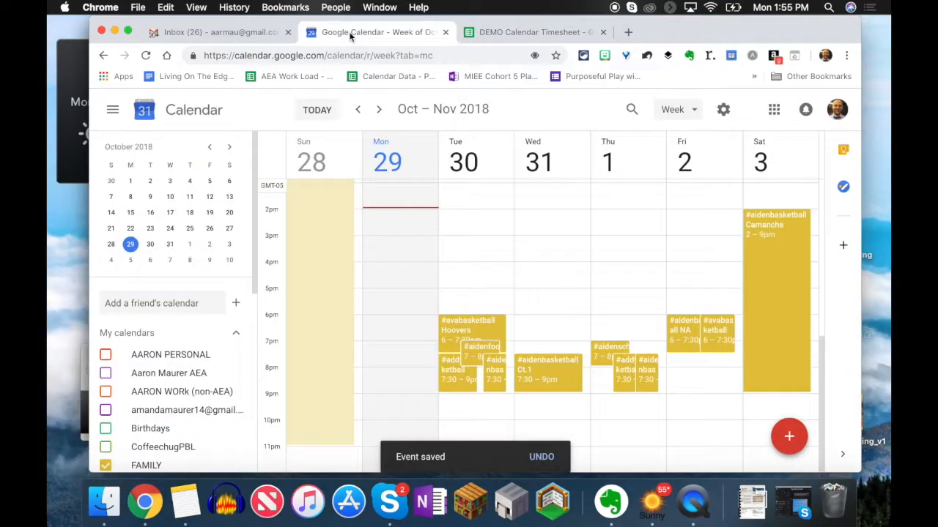
pyautogui.click(463, 339)
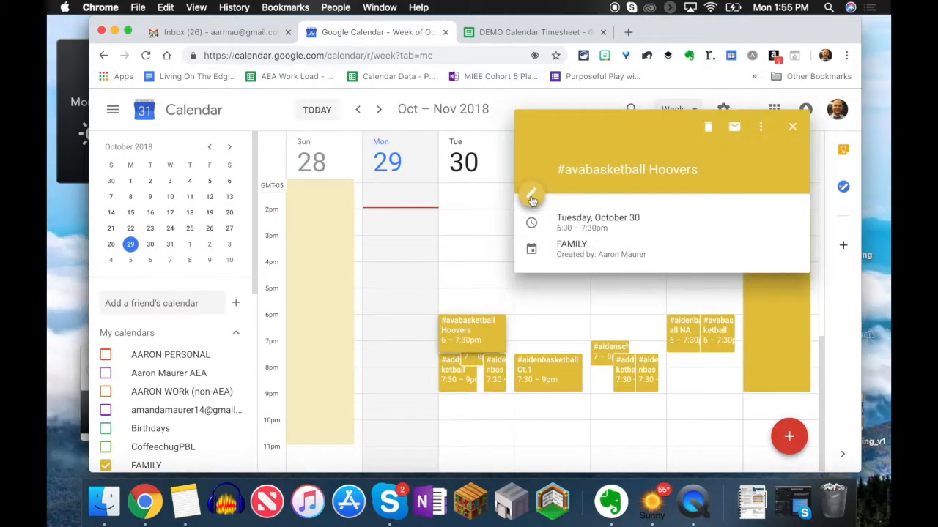
pyautogui.click(532, 198)
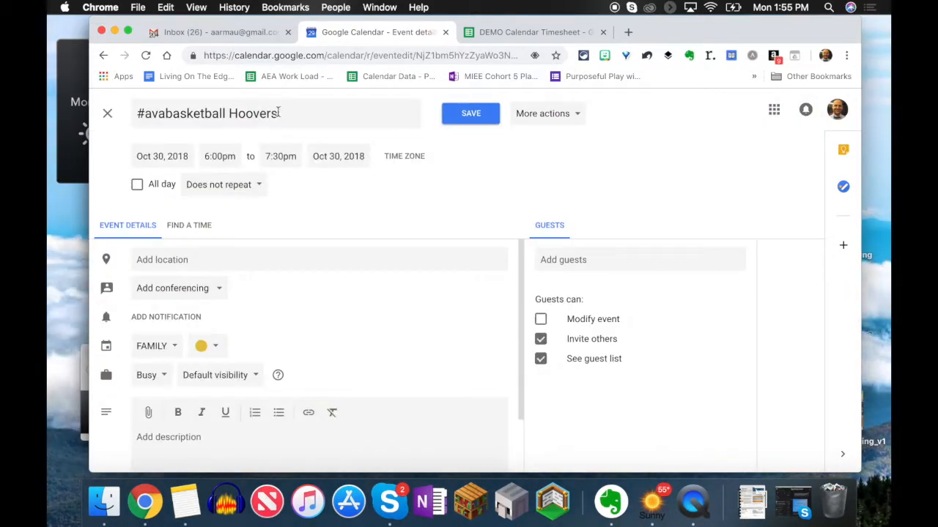
pyautogui.click(278, 113)
pyautogui.click(472, 117)
pyautogui.click(514, 33)
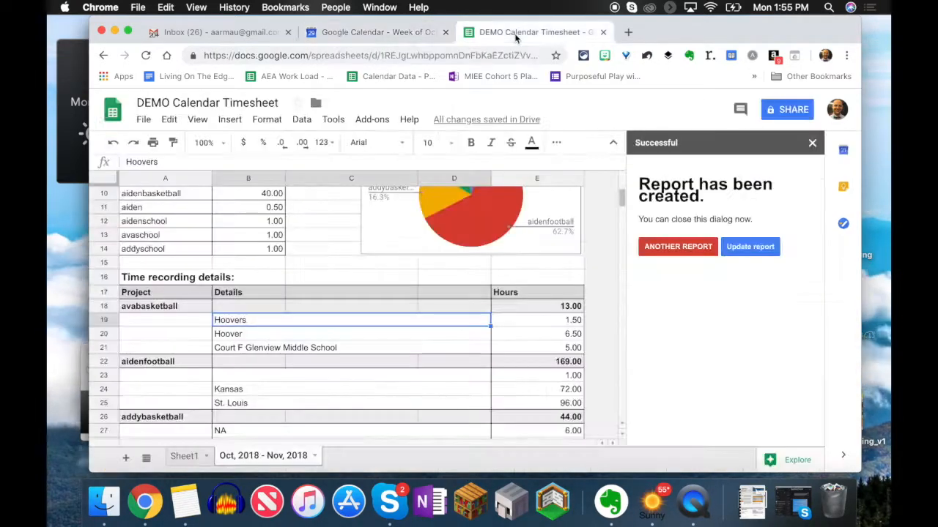
# Switch to Google Calendar, show the AEA work calendar alongside FAMILY, and view the details of Monday's 7am #driving event
pyautogui.click(387, 31)
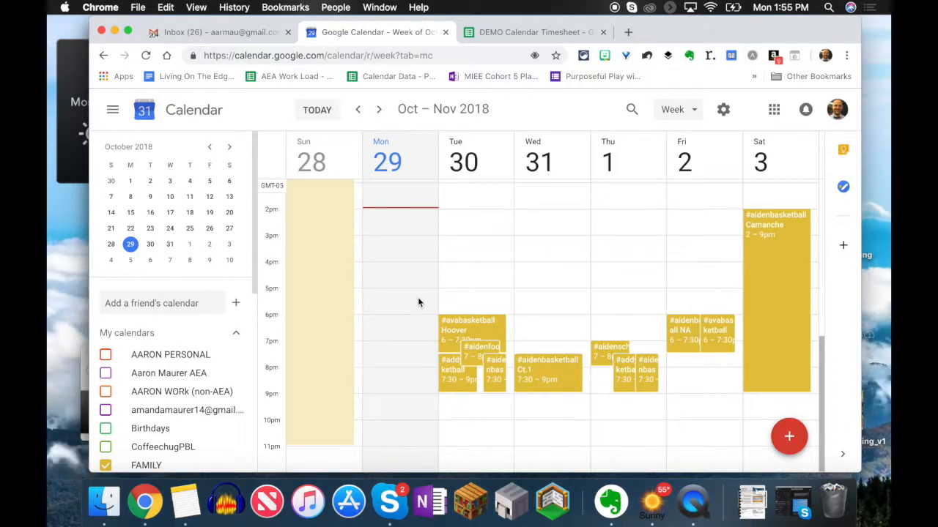
pyautogui.scroll(-3, 135, 388)
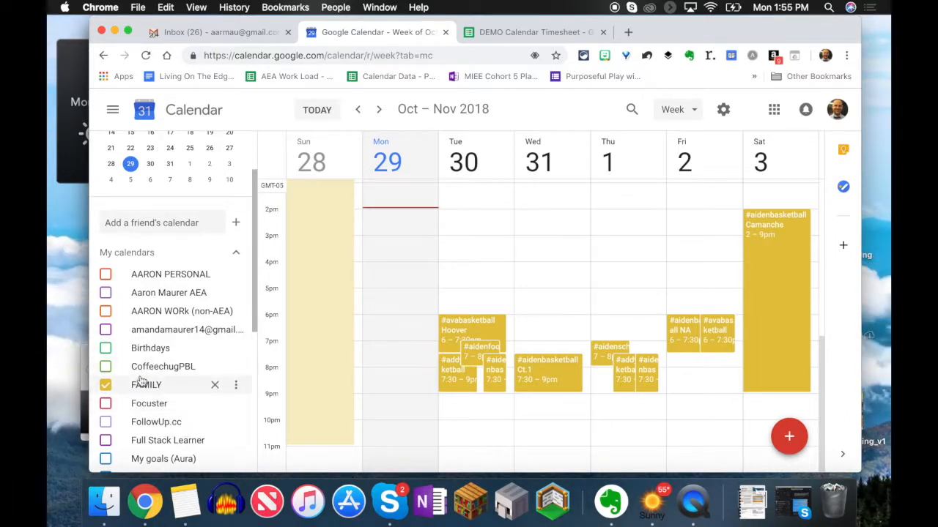
pyautogui.click(107, 293)
pyautogui.scroll(5, 389, 260)
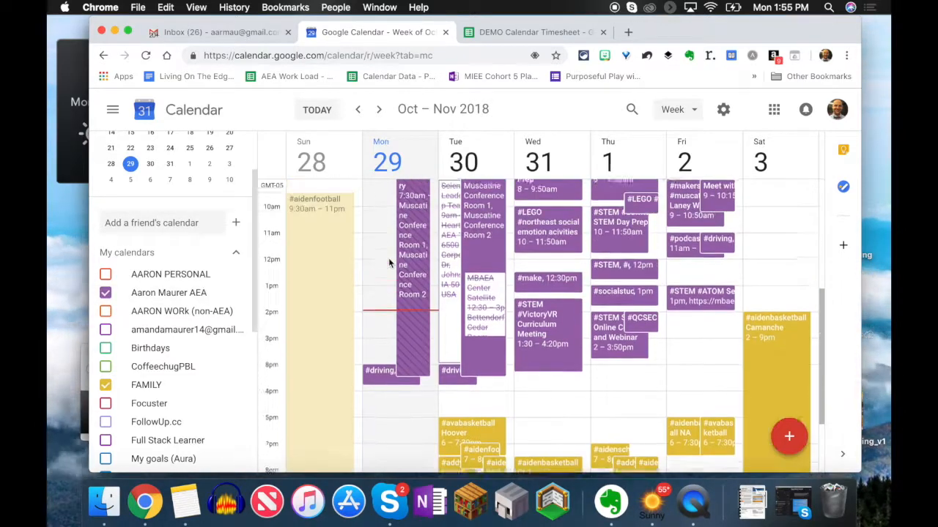
pyautogui.scroll(2, 389, 263)
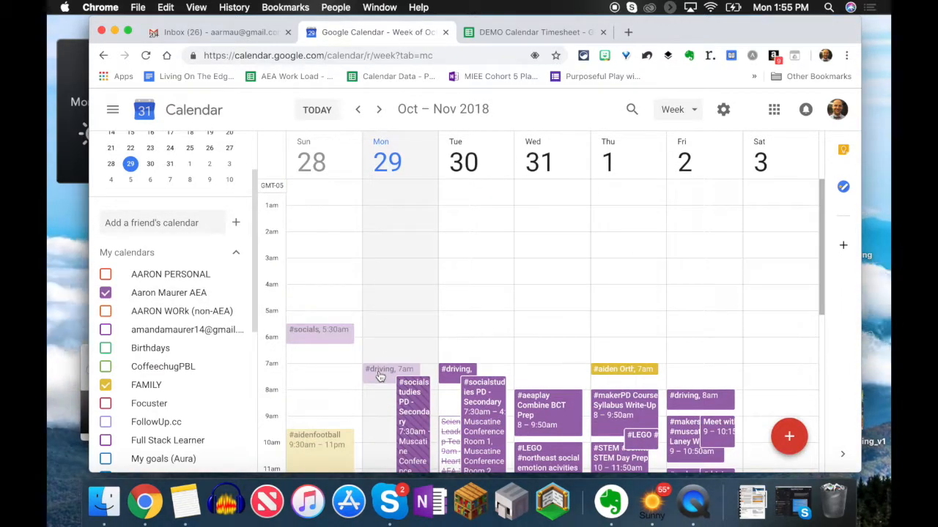
pyautogui.click(379, 376)
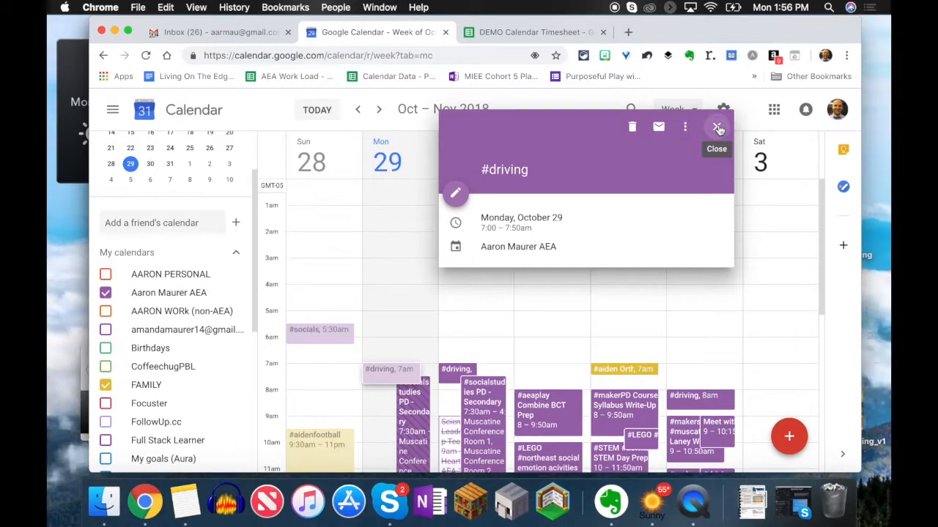
# Close the #driving event details, look over the week's work events, and hide the AEA work calendar, leaving only FAMILY shown
pyautogui.click(647, 291)
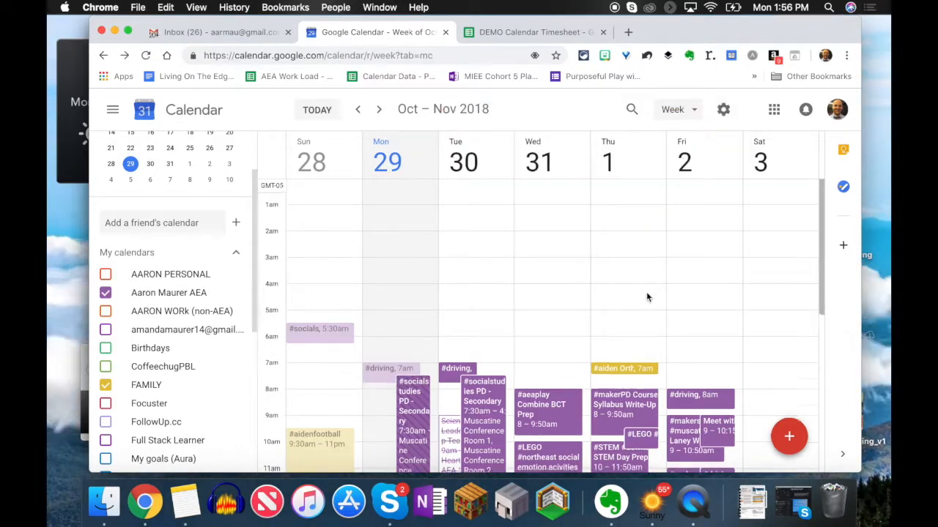
pyautogui.scroll(-5, 646, 291)
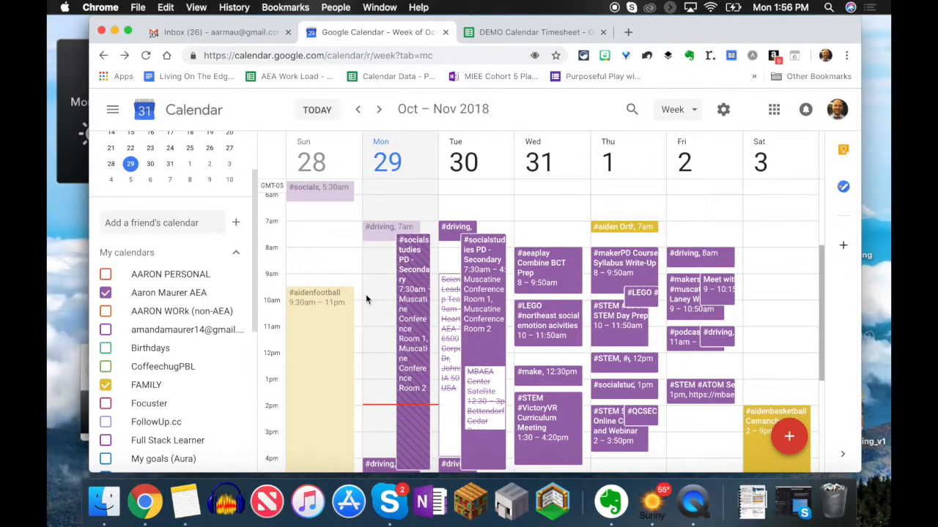
pyautogui.click(106, 293)
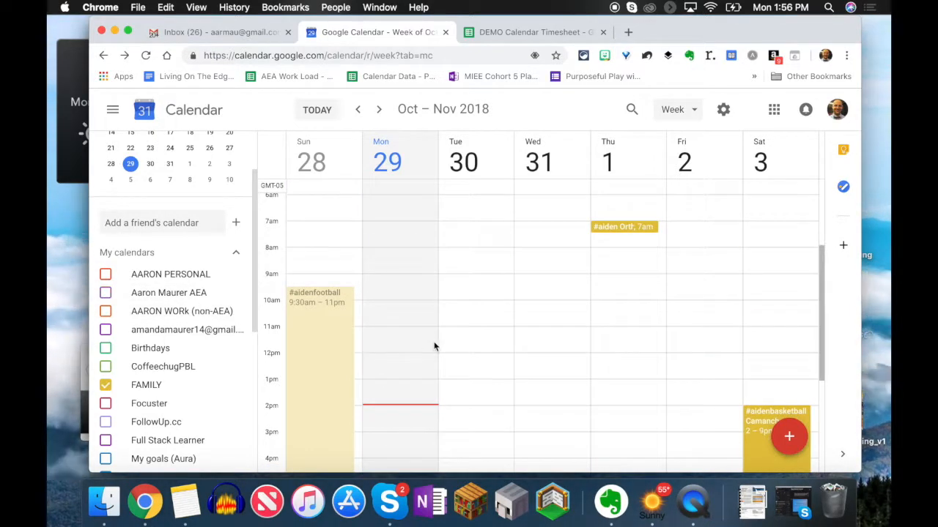
pyautogui.scroll(-5, 433, 341)
pyautogui.scroll(3, 434, 341)
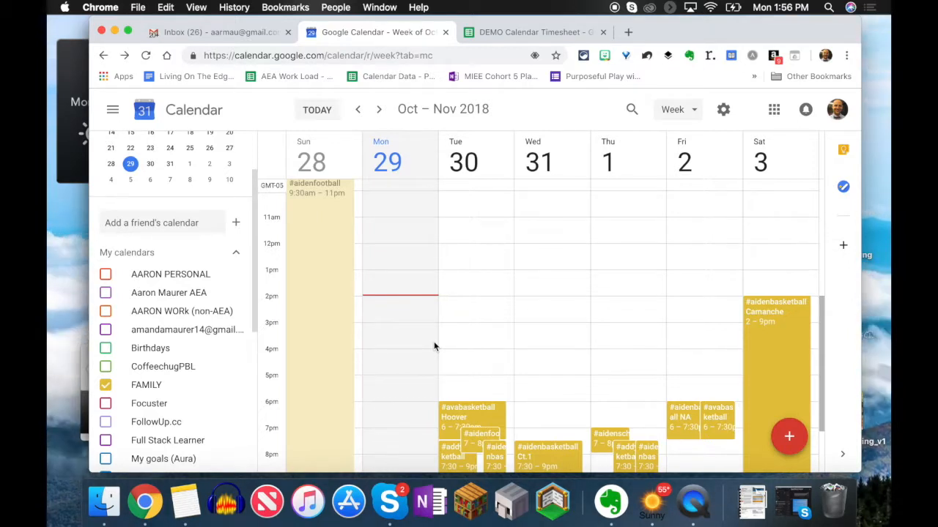
# Return to the "DEMO Calendar Timesheet" spreadsheet, review the time recording summary with its Hours pie chart, and select the spreadsheet's web address
pyautogui.click(515, 32)
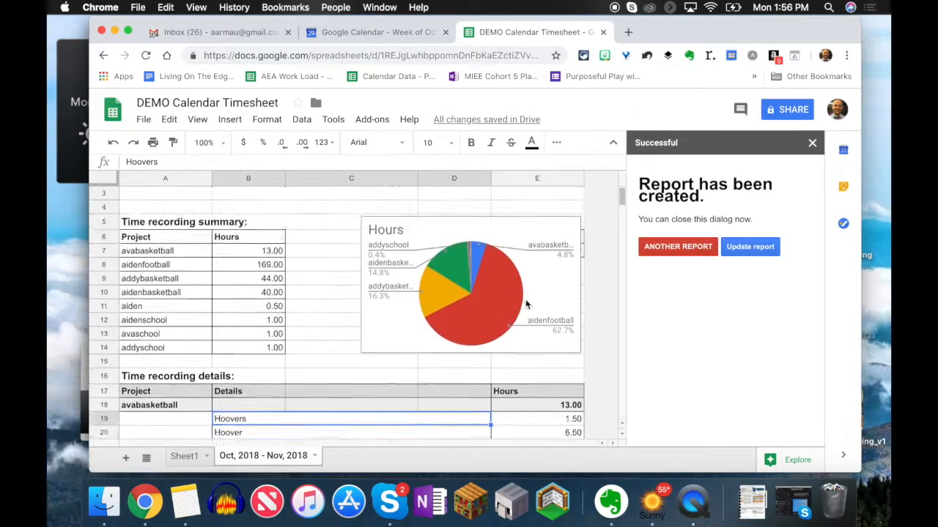
pyautogui.scroll(2, 525, 304)
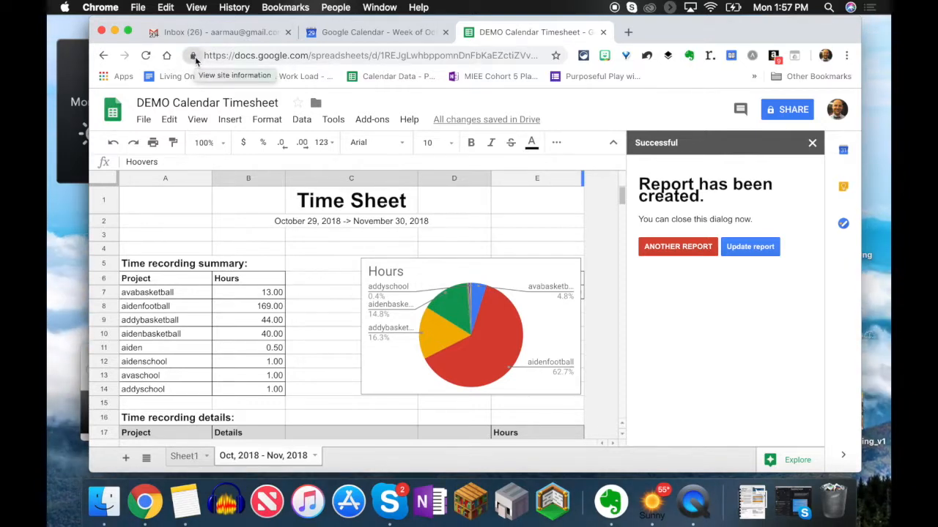
pyautogui.moveTo(195, 61)
pyautogui.mouseDown()
pyautogui.moveTo(245, 76)
pyautogui.moveTo(187, 73)
pyautogui.moveTo(227, 82)
pyautogui.moveTo(357, 81)
pyautogui.moveTo(209, 56)
pyautogui.mouseUp()
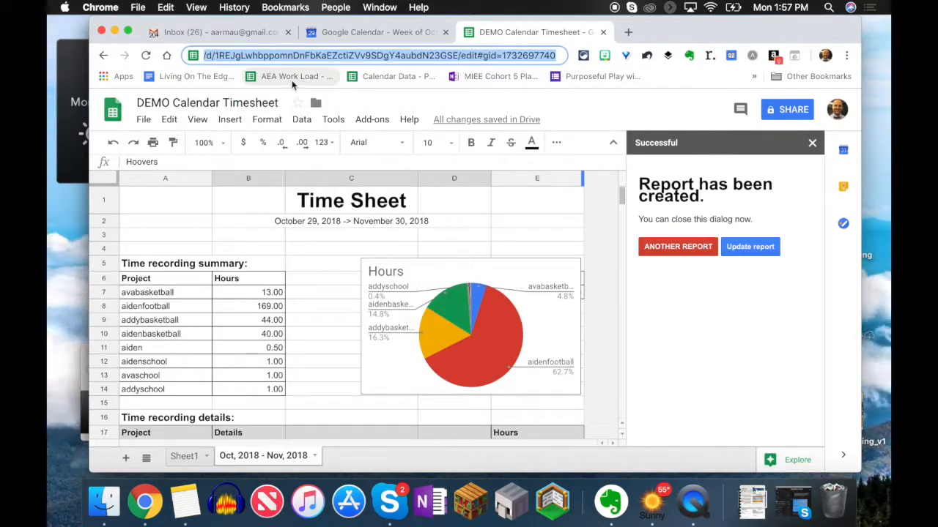